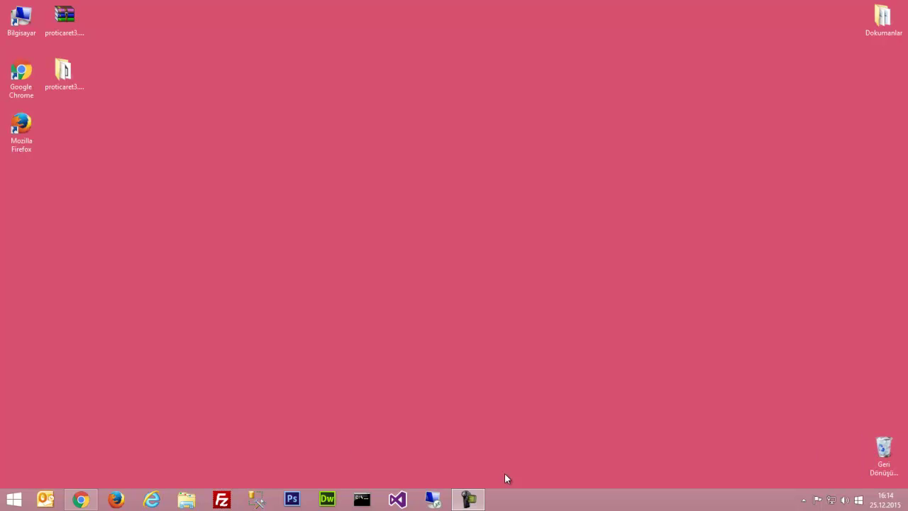
# Review the module licence list in the browser, then return to the E-Ticaret Yönetimi dashboard
pyautogui.click(84, 502)
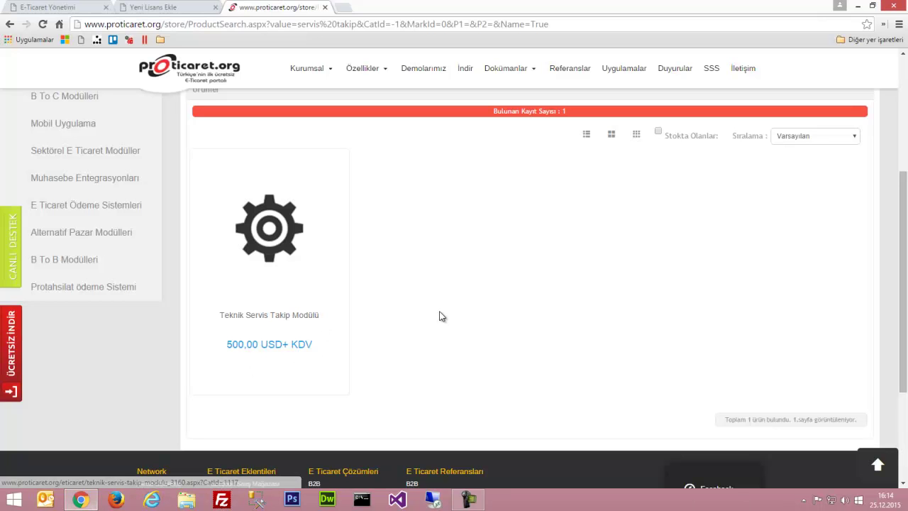
pyautogui.click(190, 7)
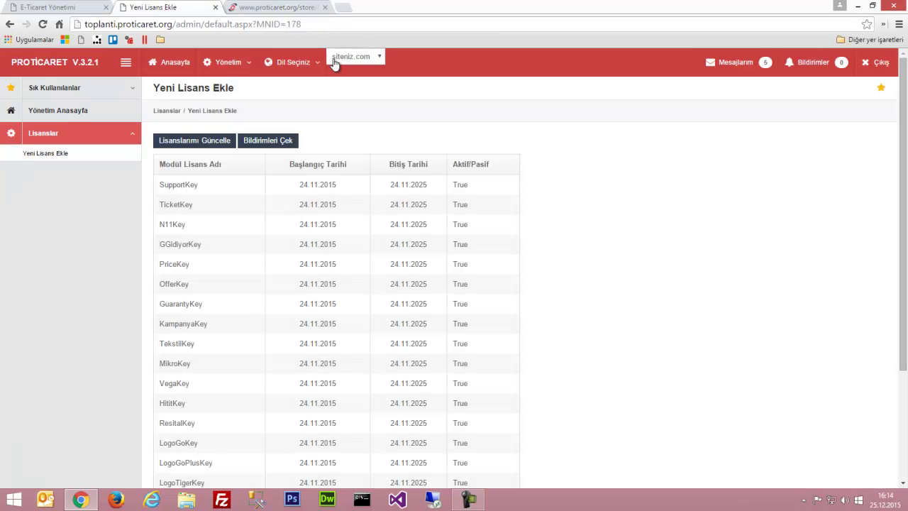
pyautogui.click(227, 62)
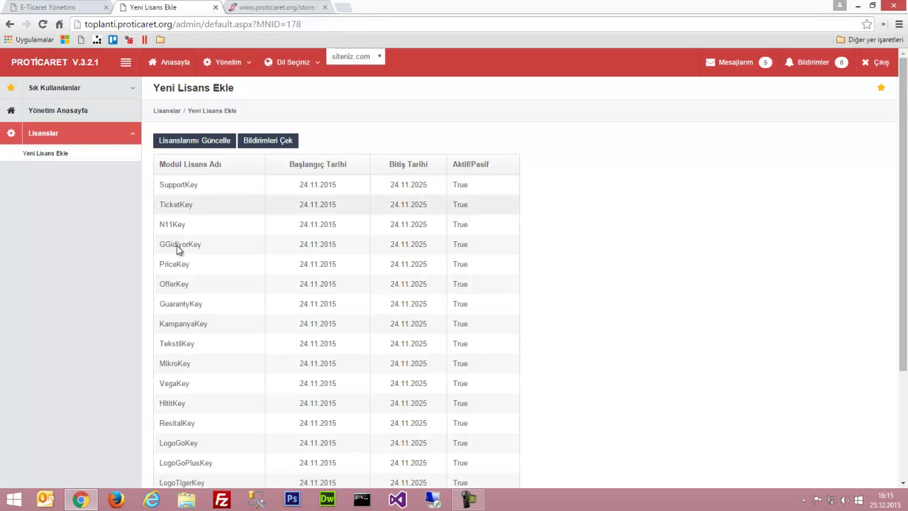
pyautogui.moveTo(164, 304); pyautogui.dragTo(470, 307)
pyautogui.hotkey('ctrl', 'shift', 'Tab')
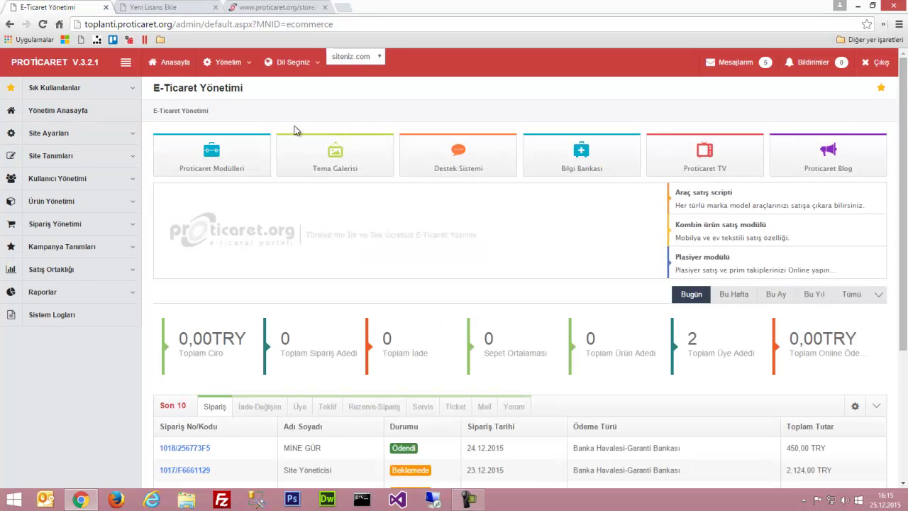
# Open Servis Yönetimi from the Yönetim menu and expand Genel Tanımlar in the sidebar
pyautogui.click(225, 63)
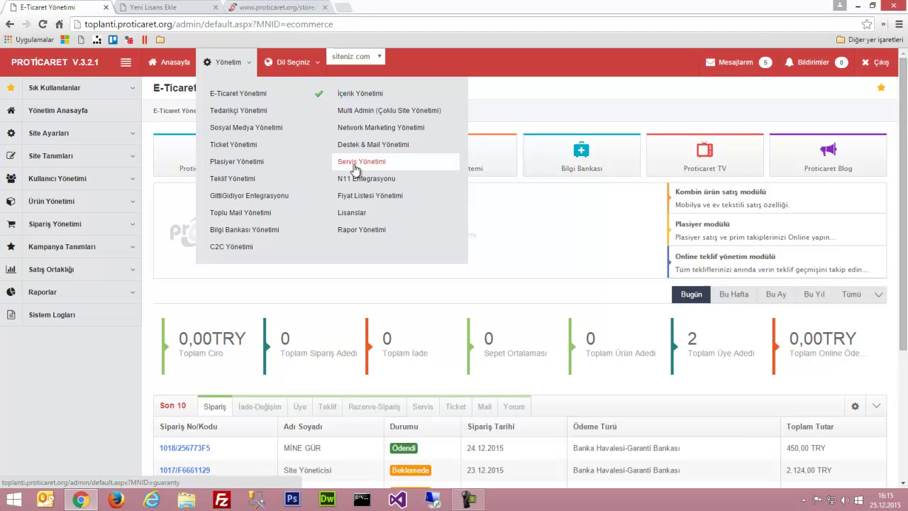
pyautogui.click(355, 168)
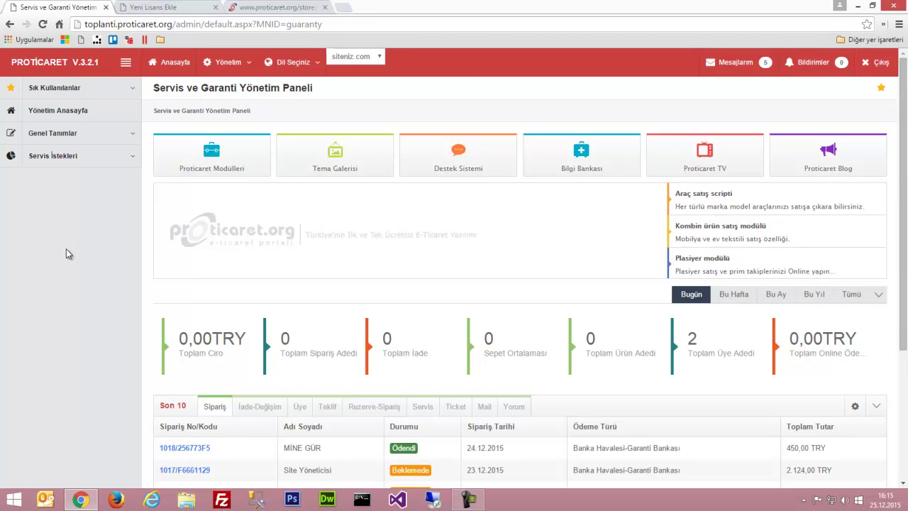
pyautogui.click(106, 134)
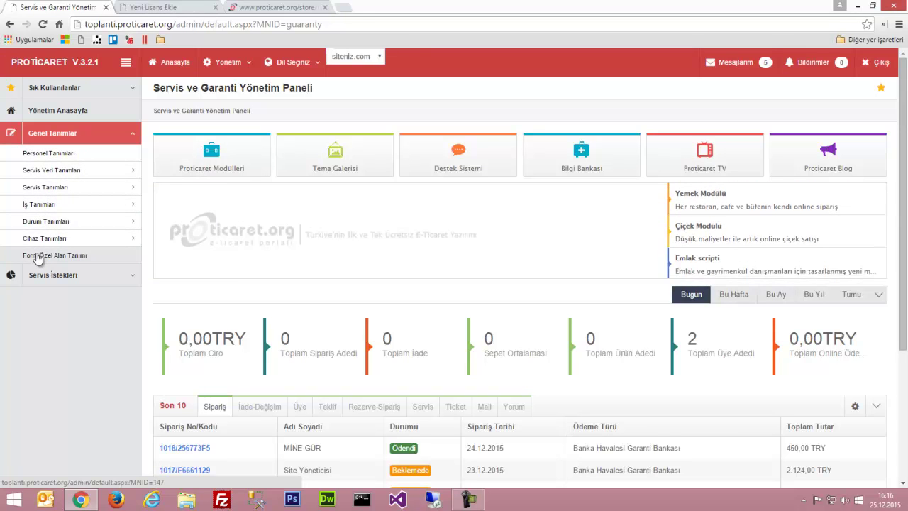
pyautogui.moveTo(135, 170)
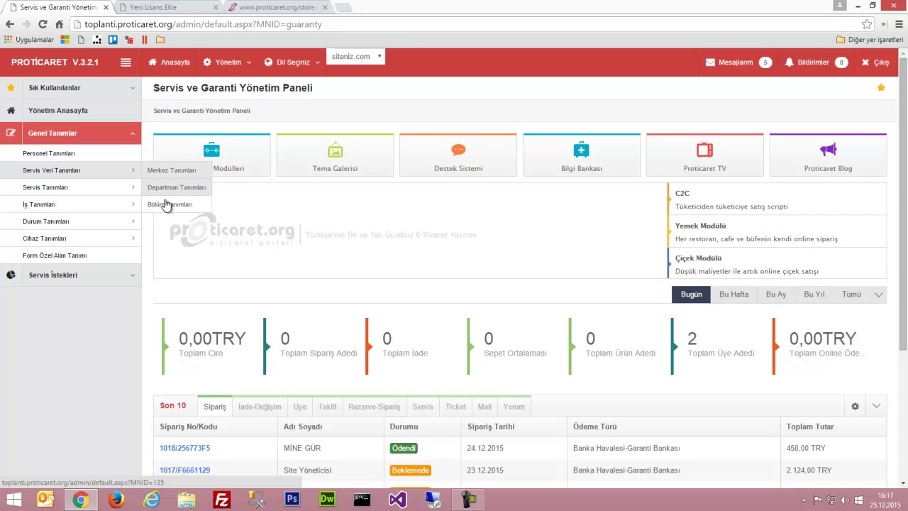
# Start a new service centre with code 001, name Apple INC, contact person and mobile number
pyautogui.click(164, 173)
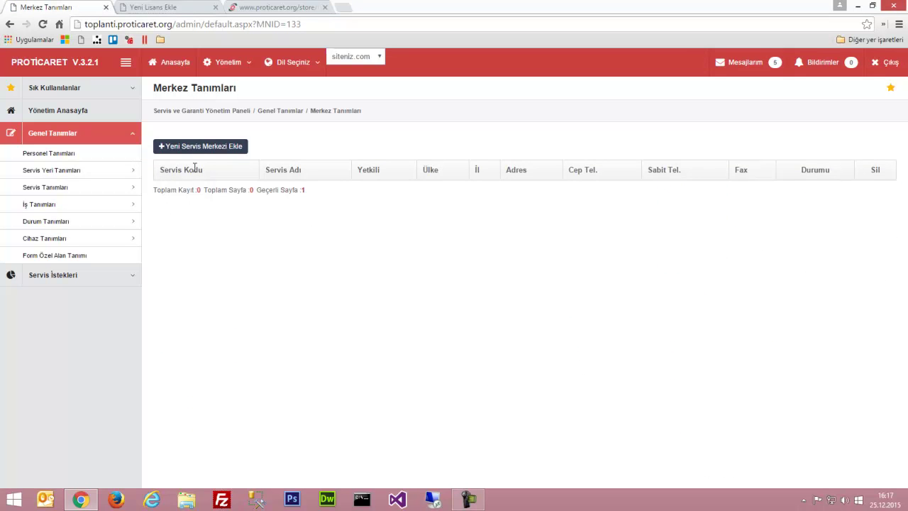
pyautogui.click(205, 147)
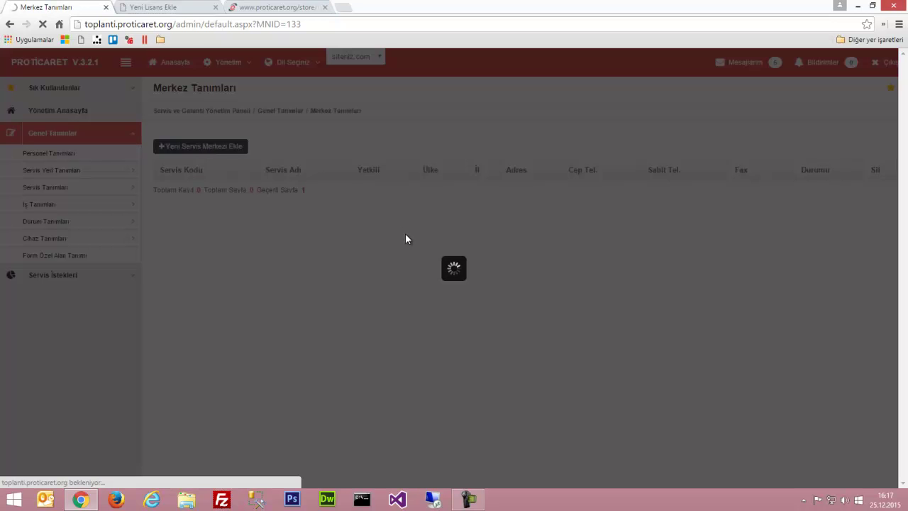
pyautogui.click(341, 155)
pyautogui.write('001')
pyautogui.press('Tab')
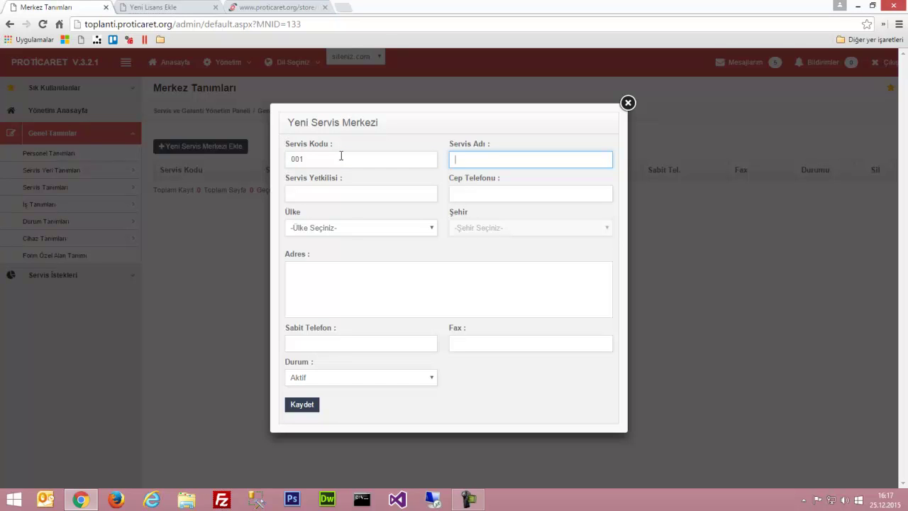
pyautogui.write('Apple INC')
pyautogui.press('Tab')
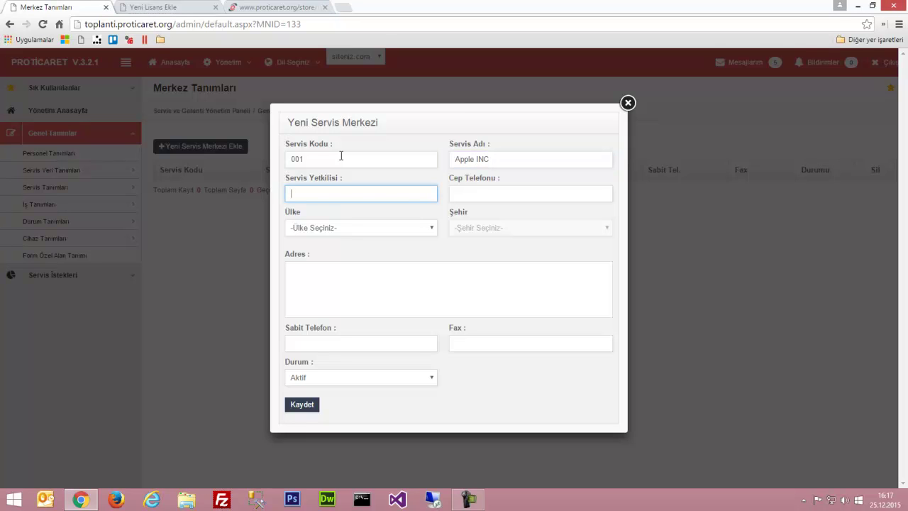
pyautogui.press('Tab')
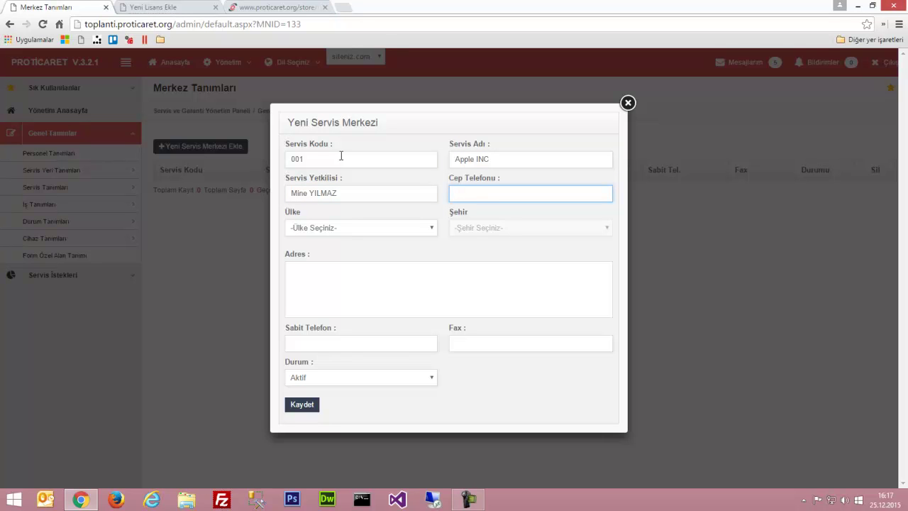
pyautogui.write('05555555555')
pyautogui.press('Tab')
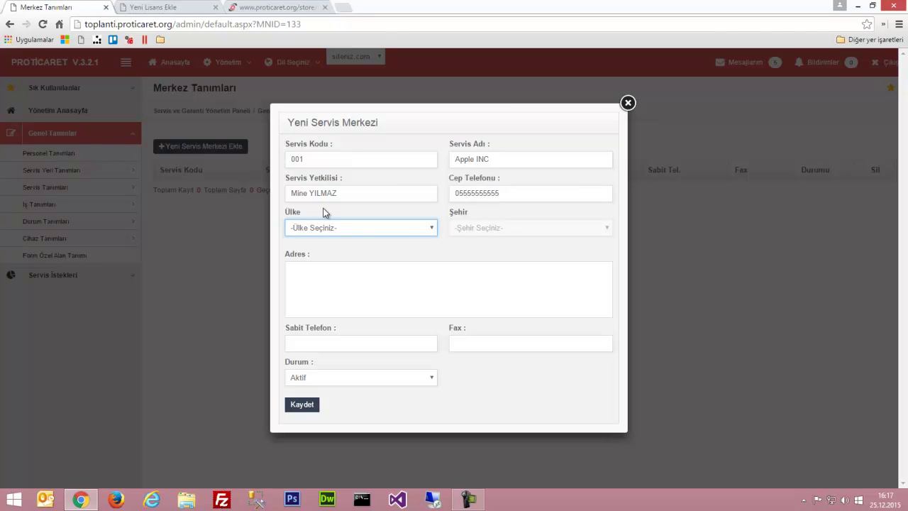
# Set country Türkiye, city İstanbul, the street address and landline, then save the centre
pyautogui.click(318, 232)
pyautogui.click(319, 252)
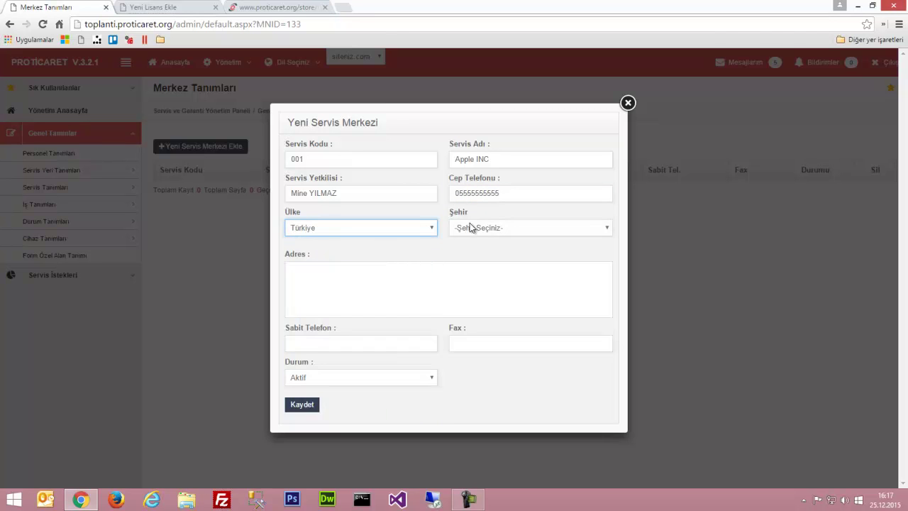
pyautogui.click(471, 229)
pyautogui.write('ist')
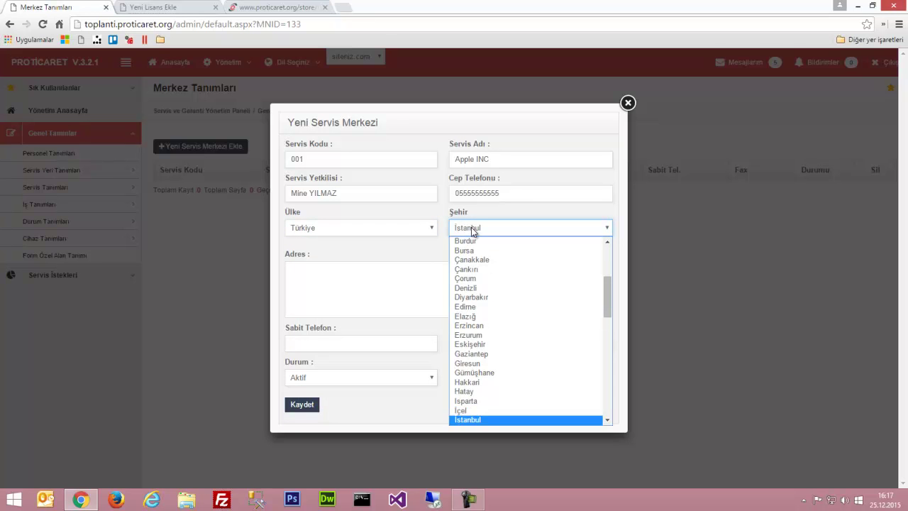
pyautogui.press('Return')
pyautogui.press('Tab')
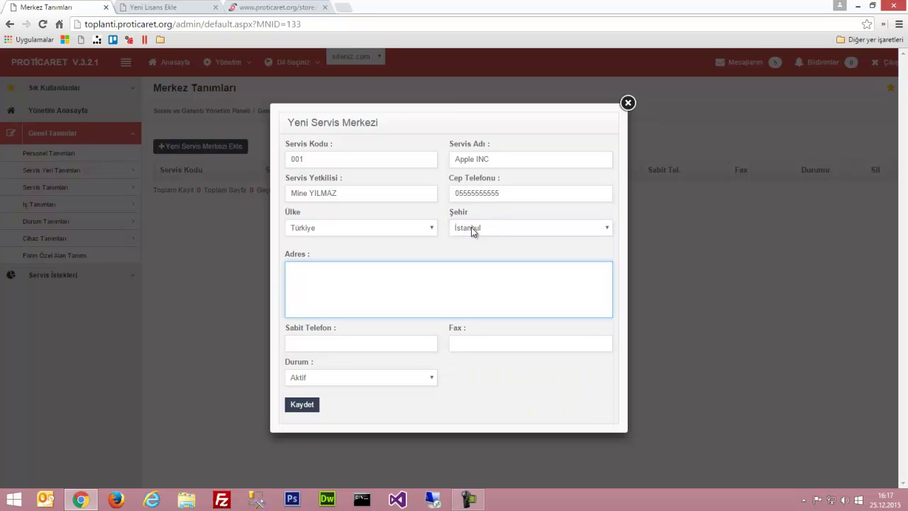
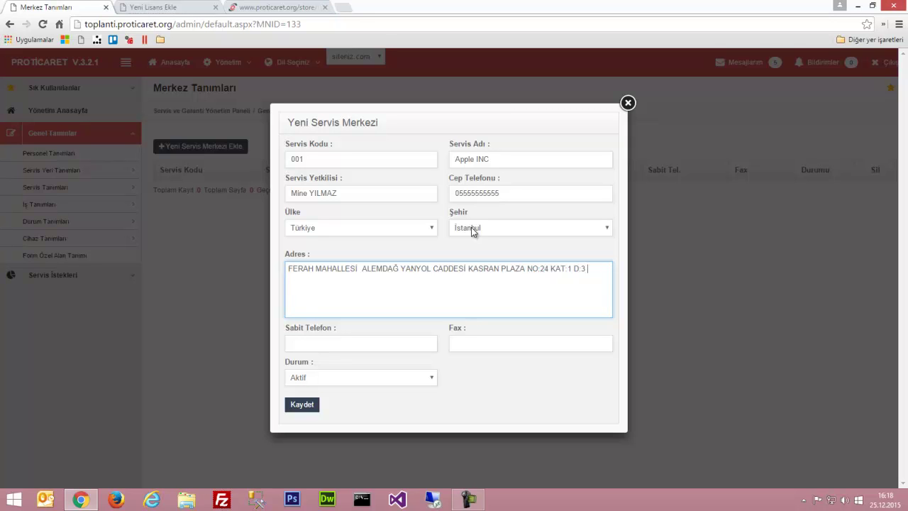
pyautogui.press('Tab')
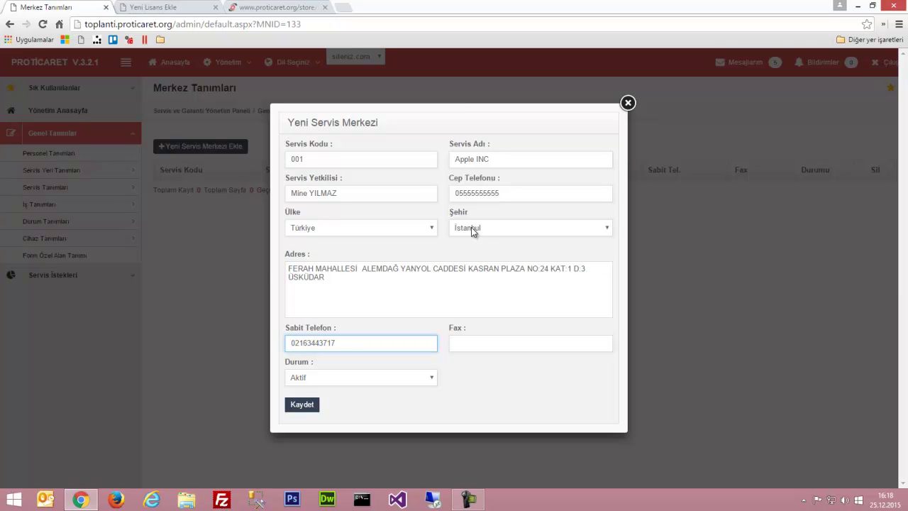
pyautogui.press('Tab')
pyautogui.press('Tab')
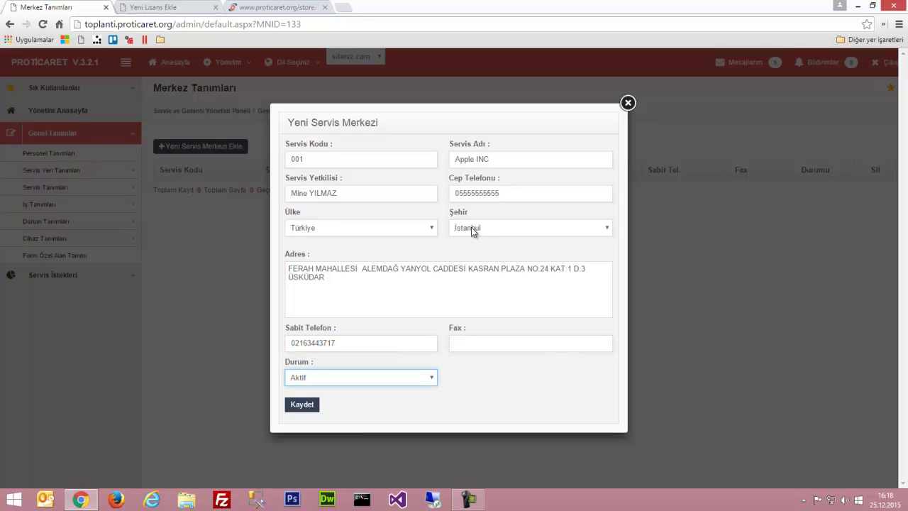
pyautogui.click(296, 406)
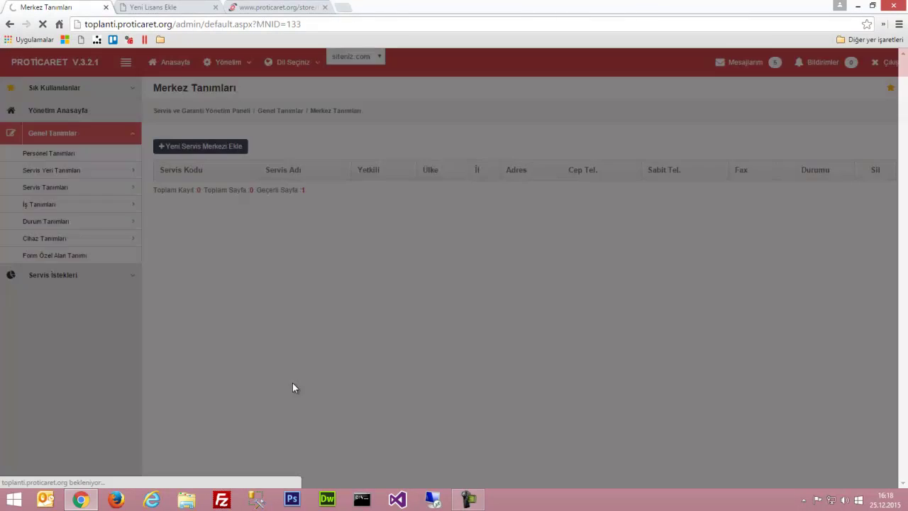
pyautogui.moveTo(135, 172)
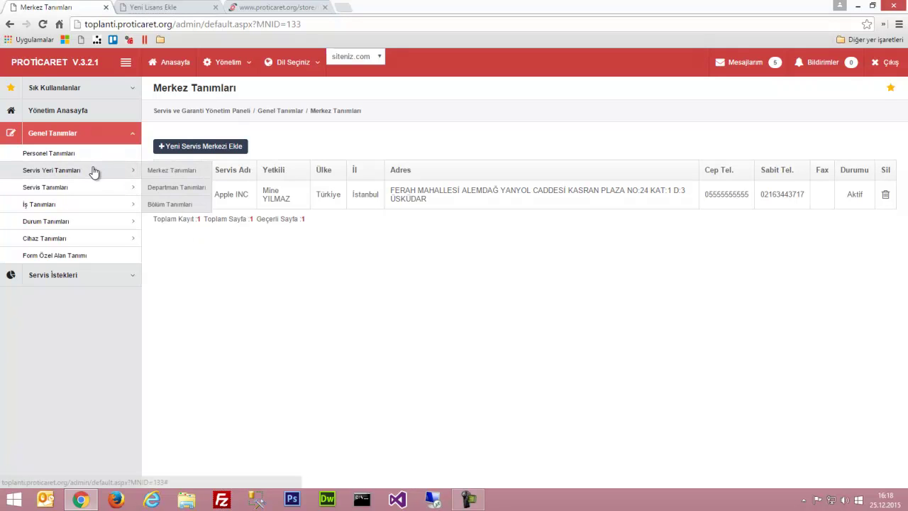
# Start a new department with code 001 named Teknik Servis
pyautogui.click(165, 196)
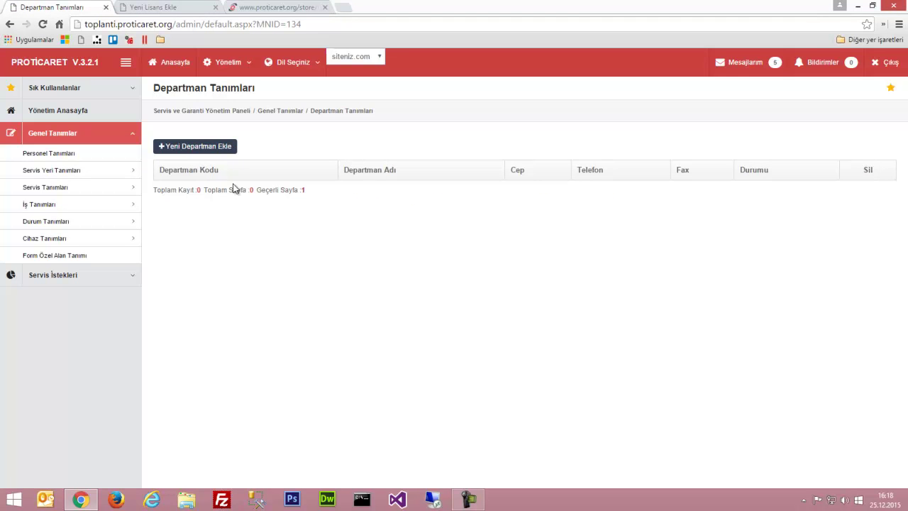
pyautogui.click(204, 148)
pyautogui.click(313, 229)
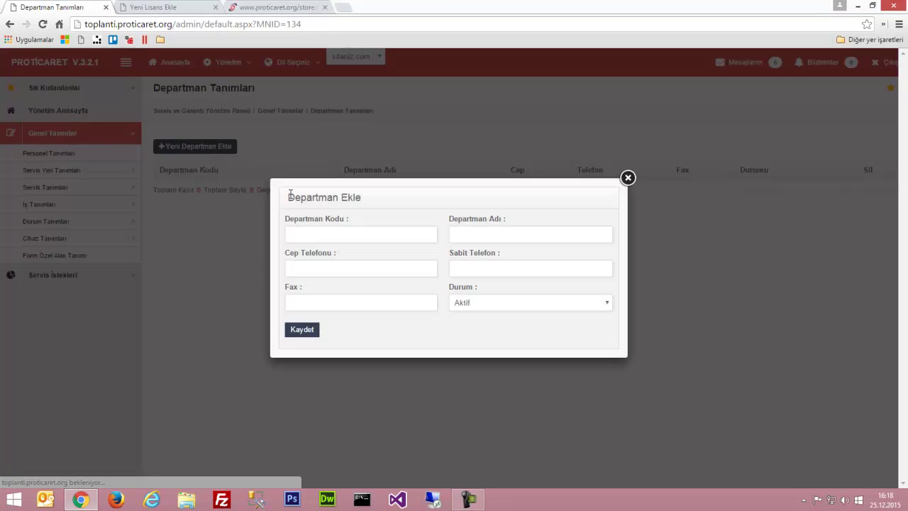
pyautogui.write('001')
pyautogui.press('Tab')
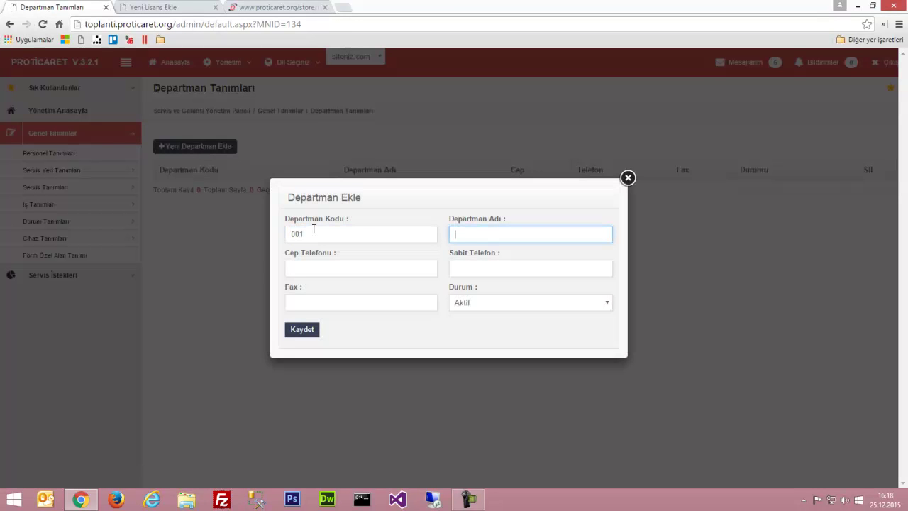
pyautogui.write('tEKNİK s')
pyautogui.hotkey('ctrl', 'a')
pyautogui.write('Reknik Servis')
# Enter the department's mobile and landline numbers and save it
pyautogui.press('Tab')
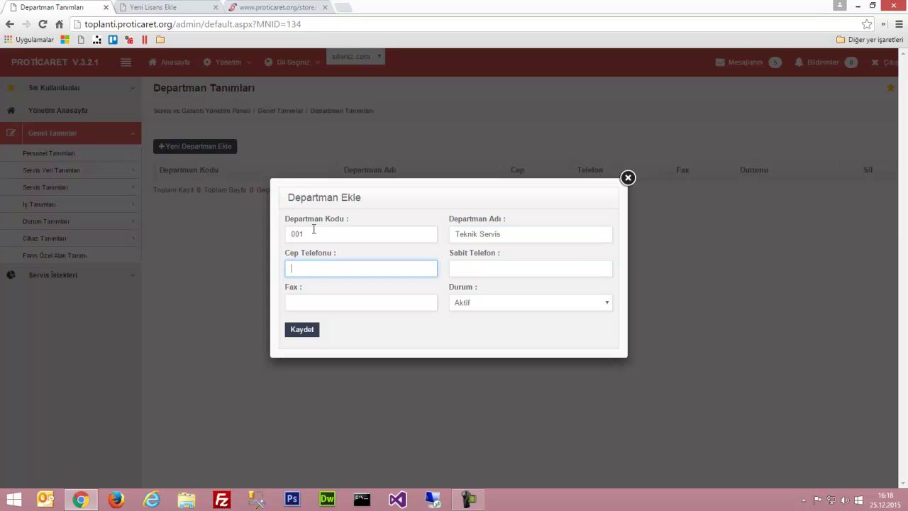
pyautogui.write('0555555555')
pyautogui.press('Tab')
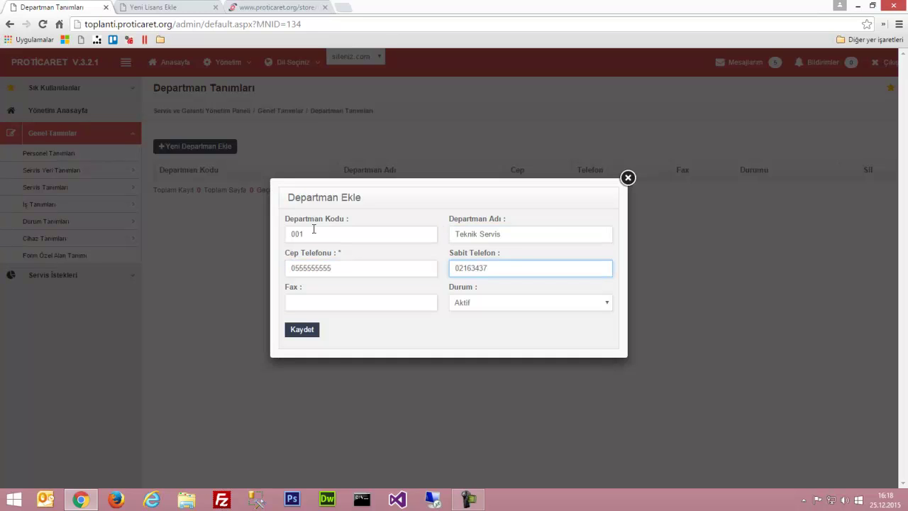
pyautogui.press('Tab')
pyautogui.press('Tab')
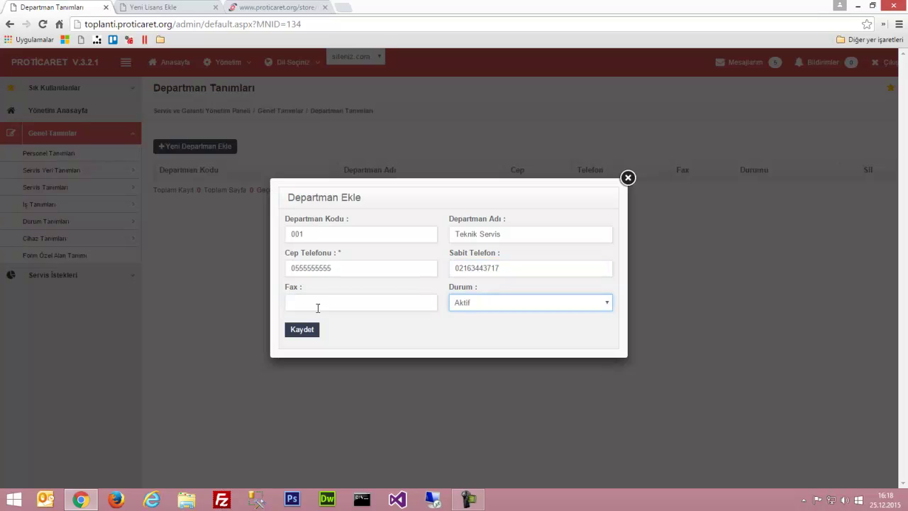
pyautogui.click(302, 328)
pyautogui.moveTo(101, 196)
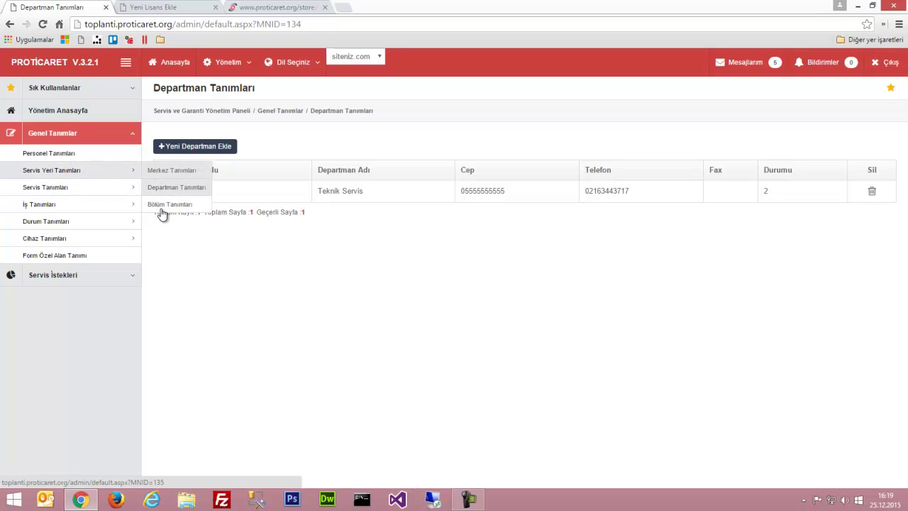
# Start a new section with code 001 named Arıza under the Teknik Servis department
pyautogui.click(162, 206)
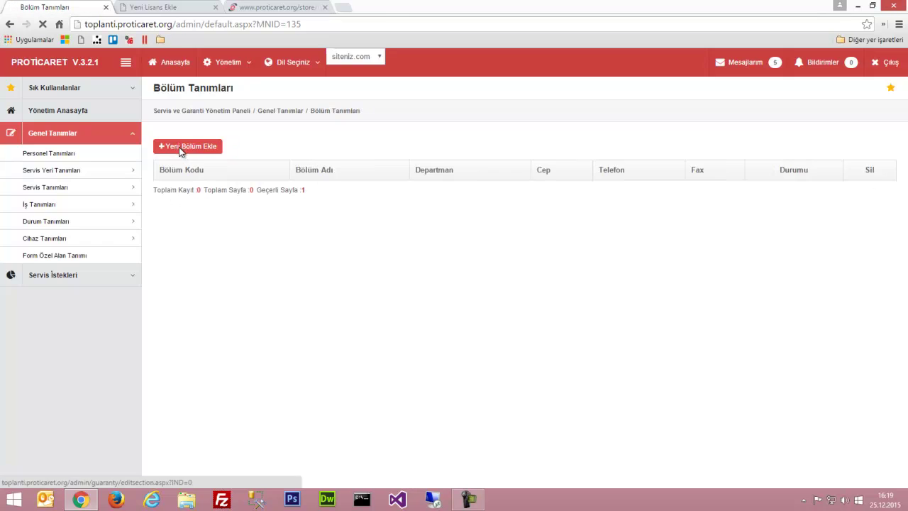
pyautogui.click(179, 149)
pyautogui.click(340, 215)
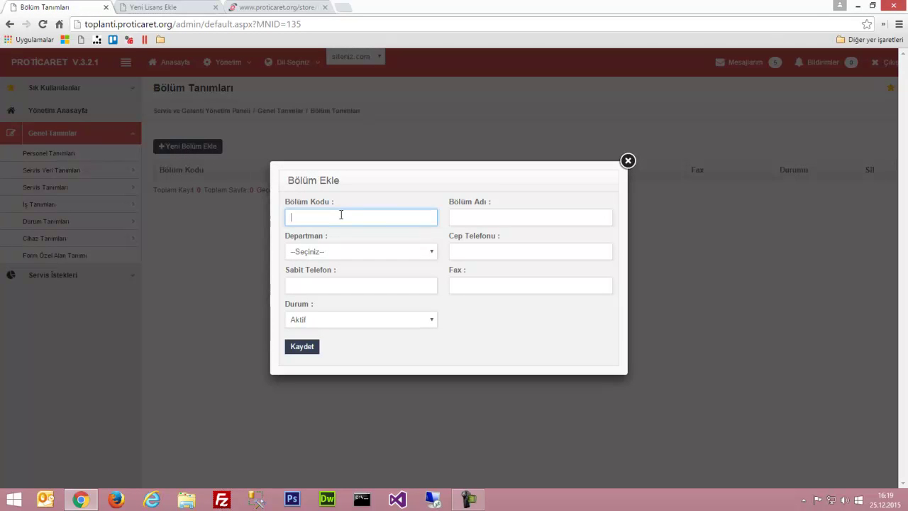
pyautogui.write('001')
pyautogui.press('Tab')
pyautogui.write('Arıza')
pyautogui.press('Tab')
pyautogui.press('Down')
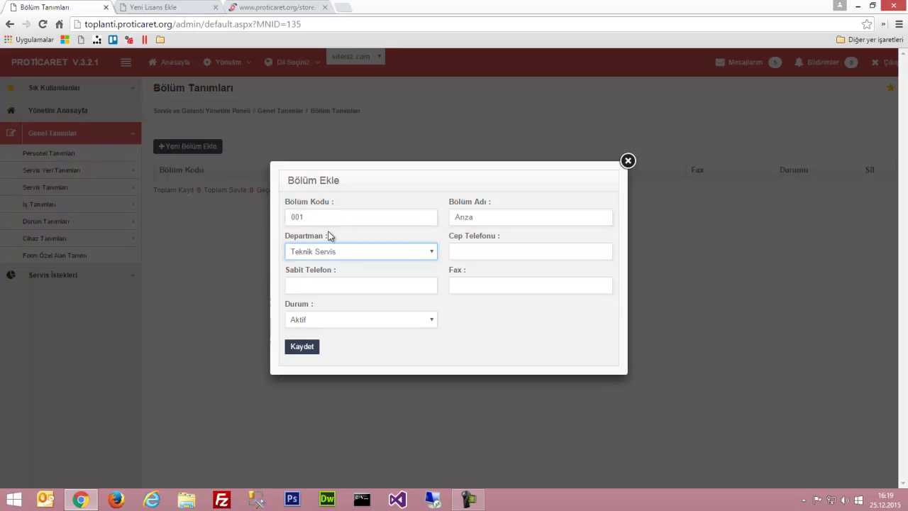
pyautogui.click(336, 251)
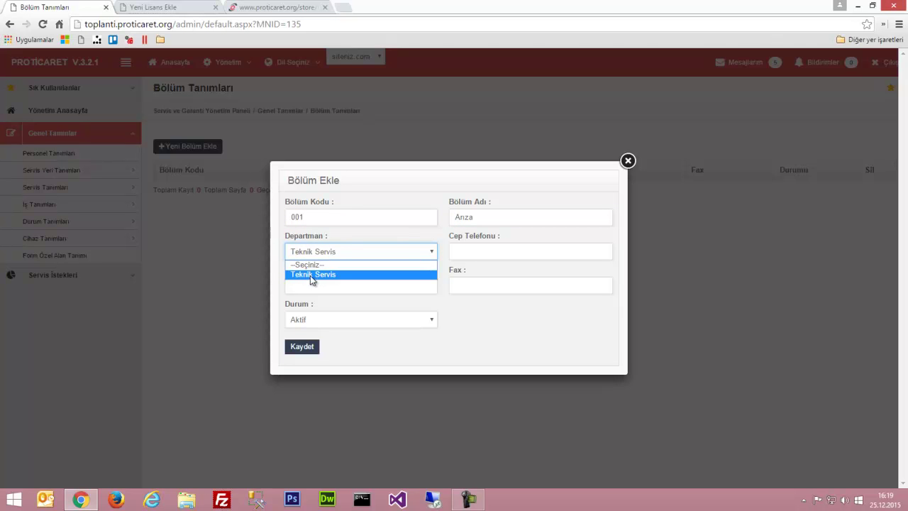
pyautogui.click(312, 275)
# Enter the section's mobile and landline numbers and save it
pyautogui.click(473, 246)
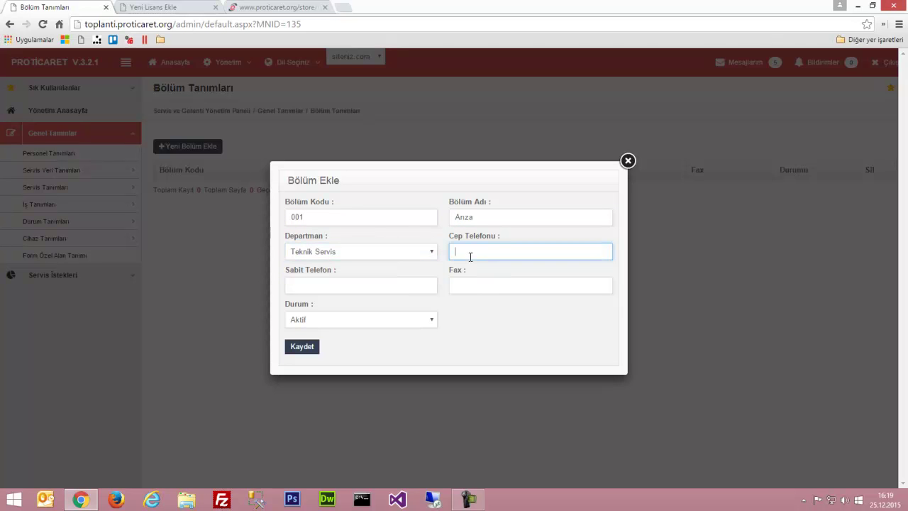
pyautogui.write('05555555555')
pyautogui.press('Tab')
pyautogui.press('Tab')
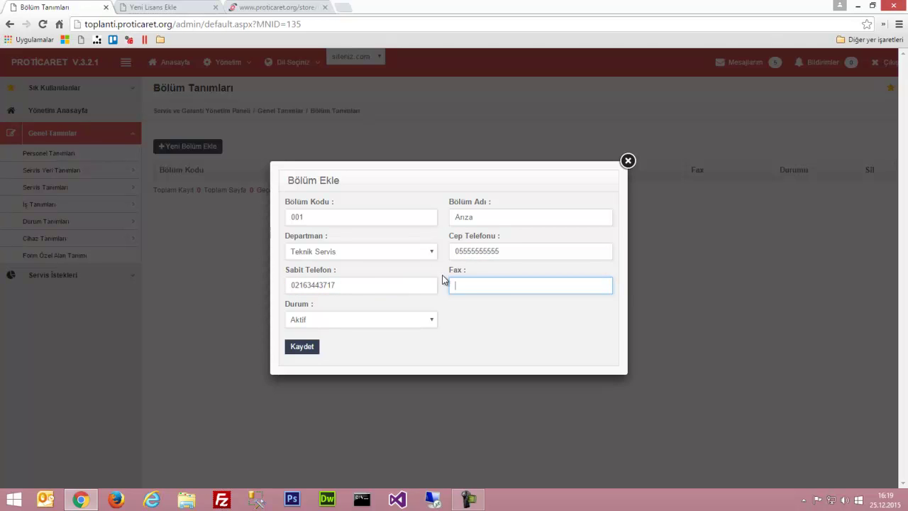
pyautogui.doubleClick(458, 270)
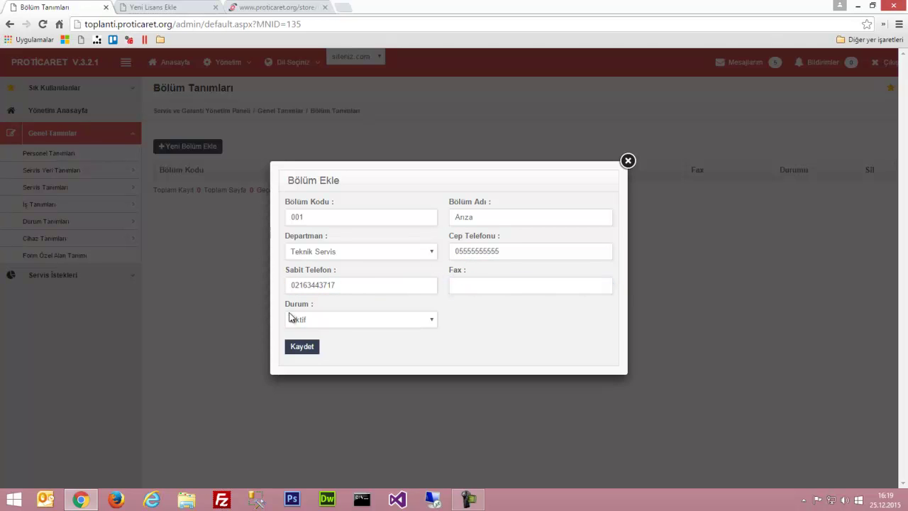
pyautogui.click(299, 349)
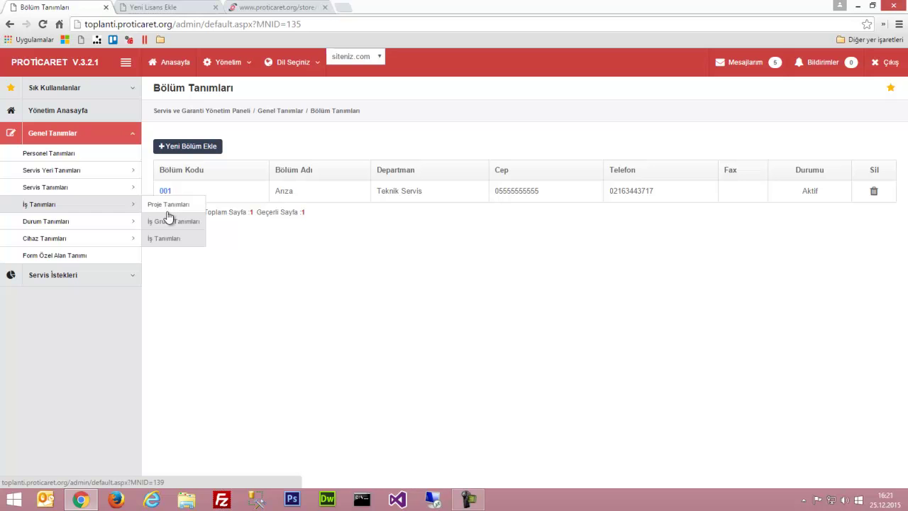
# Start project number 1, Özel Proje Grubu, for company PROMIST AŞ. with its project manager
pyautogui.click(164, 206)
pyautogui.click(194, 149)
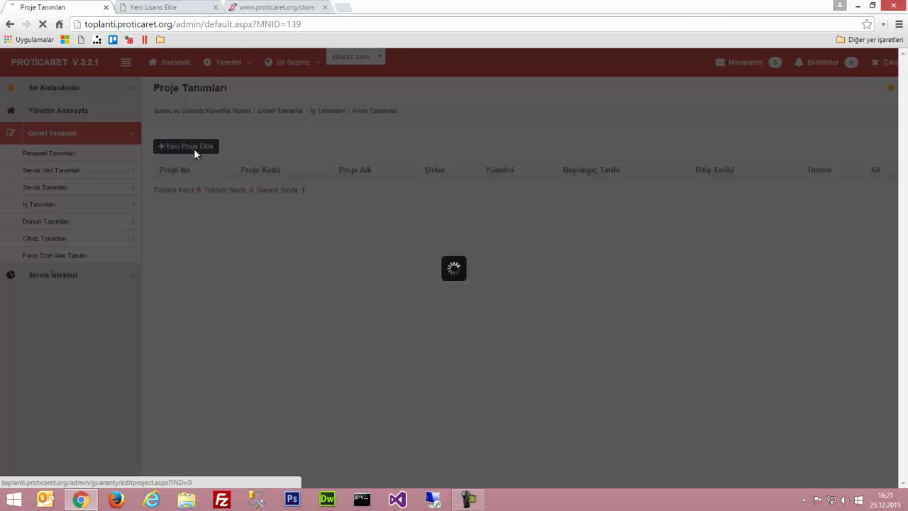
pyautogui.click(331, 222)
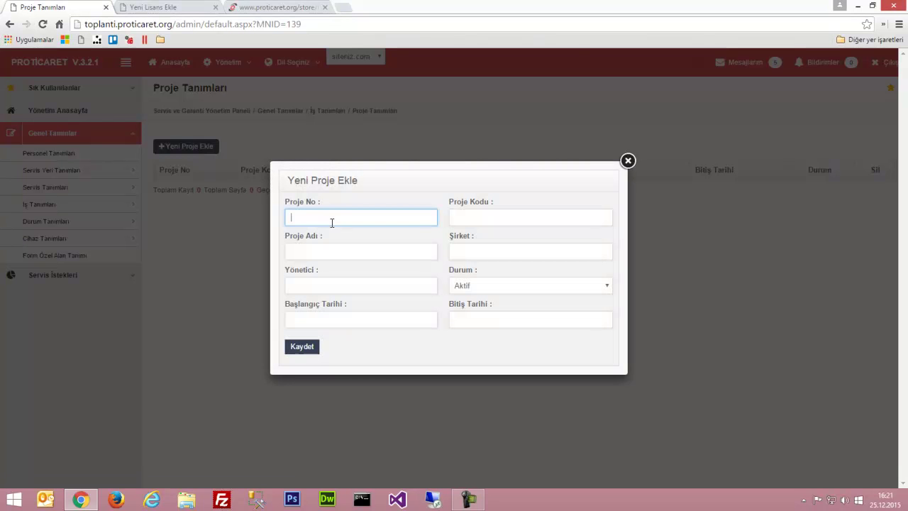
pyautogui.write('1')
pyautogui.press('Tab')
pyautogui.press('Tab')
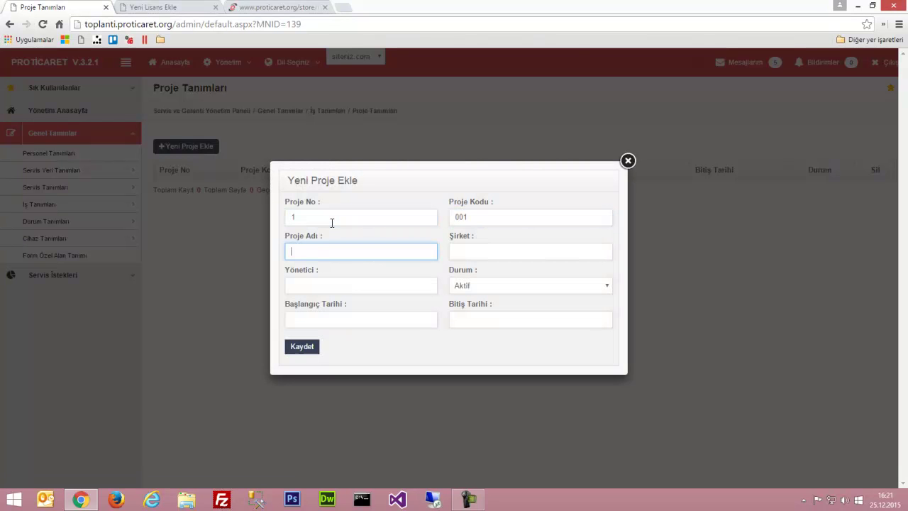
pyautogui.write('Özel Proje Grubu')
pyautogui.press('Tab')
pyautogui.write('PROMISY')
pyautogui.press('BackSpace')
pyautogui.write('T AŞ.')
pyautogui.press('Tab')
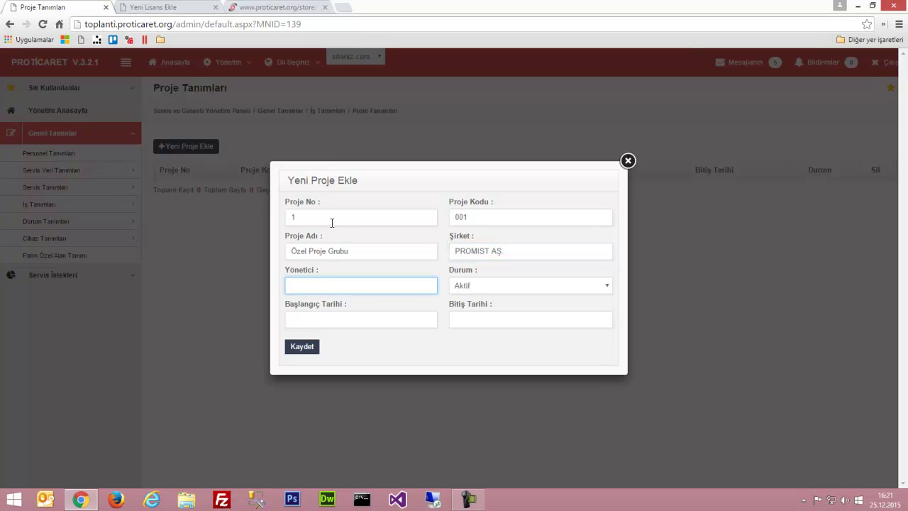
pyautogui.press('Tab')
pyautogui.press('Tab')
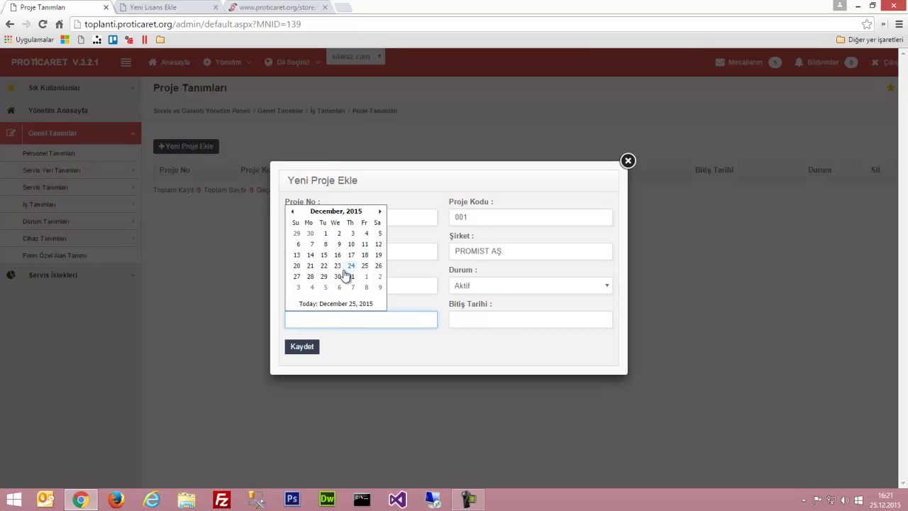
# Set the project dates from 20.12.2015 to 02.01.2016 and save it
pyautogui.click(297, 266)
pyautogui.click(482, 320)
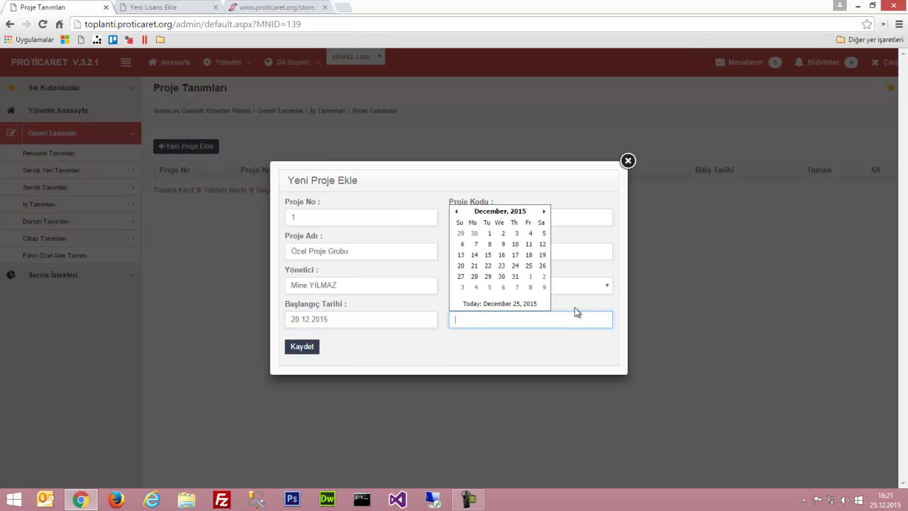
pyautogui.click(543, 212)
pyautogui.click(541, 233)
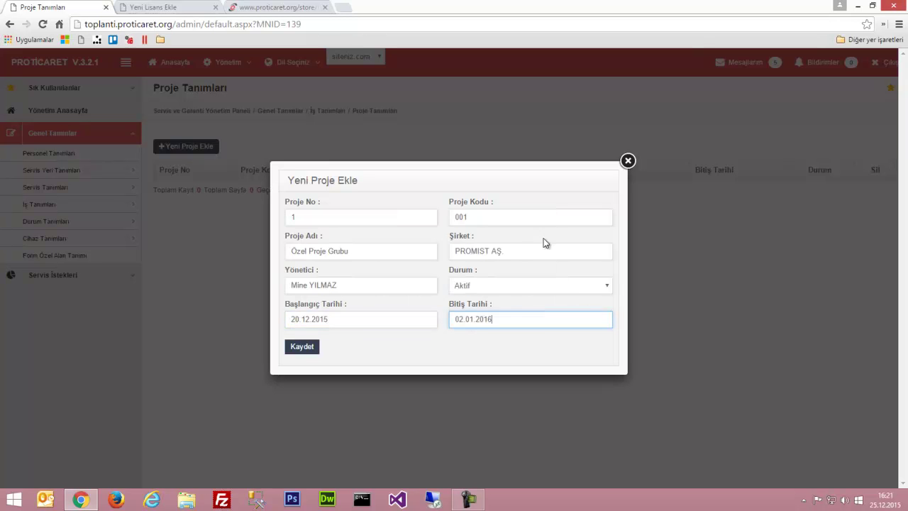
pyautogui.click(304, 348)
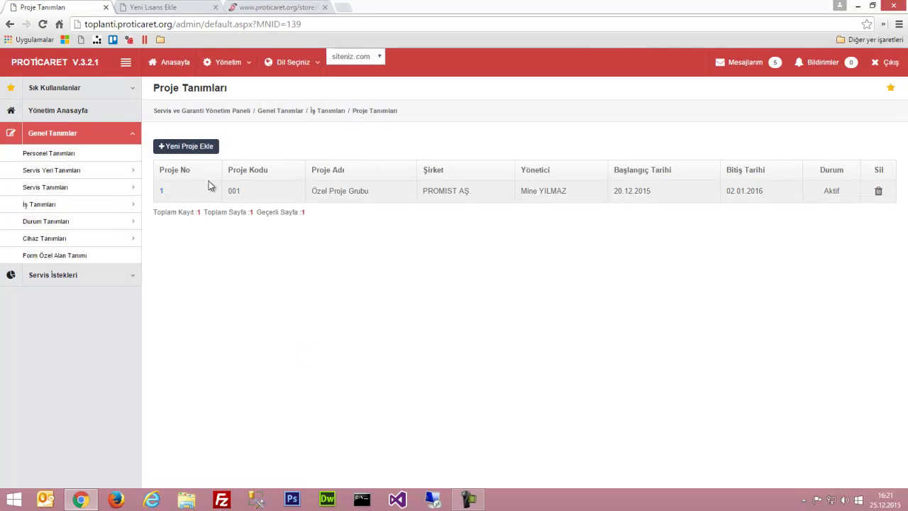
# Start a new job group with code 001 named Teknik
pyautogui.moveTo(133, 211)
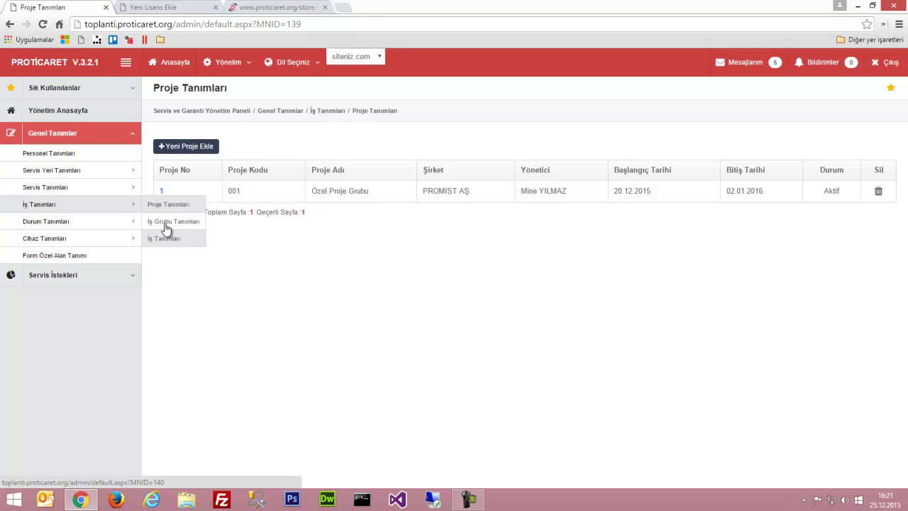
pyautogui.click(165, 224)
pyautogui.click(211, 146)
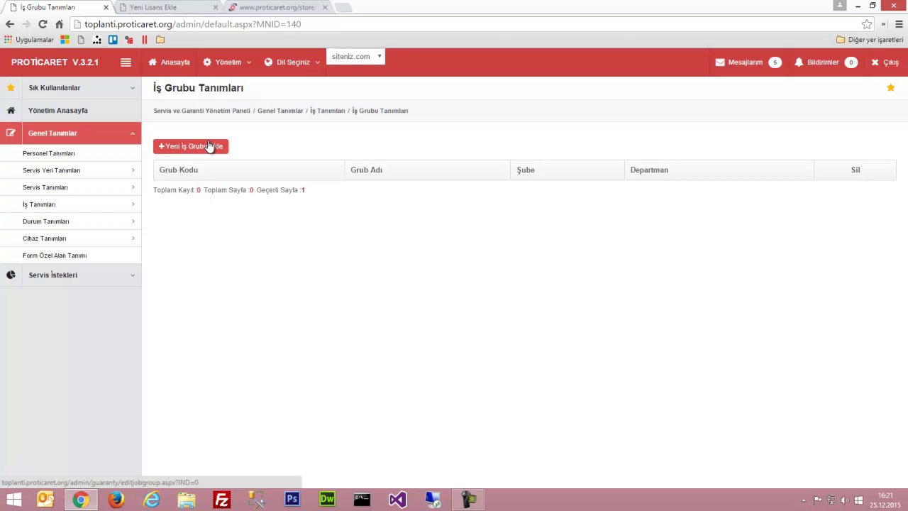
pyautogui.click(313, 255)
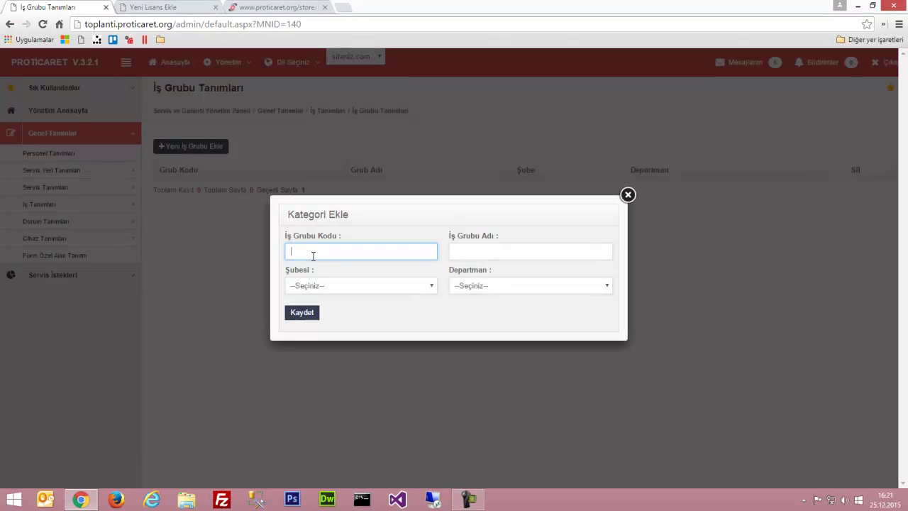
pyautogui.write('001')
pyautogui.press('Tab')
pyautogui.write('tEKNİK')
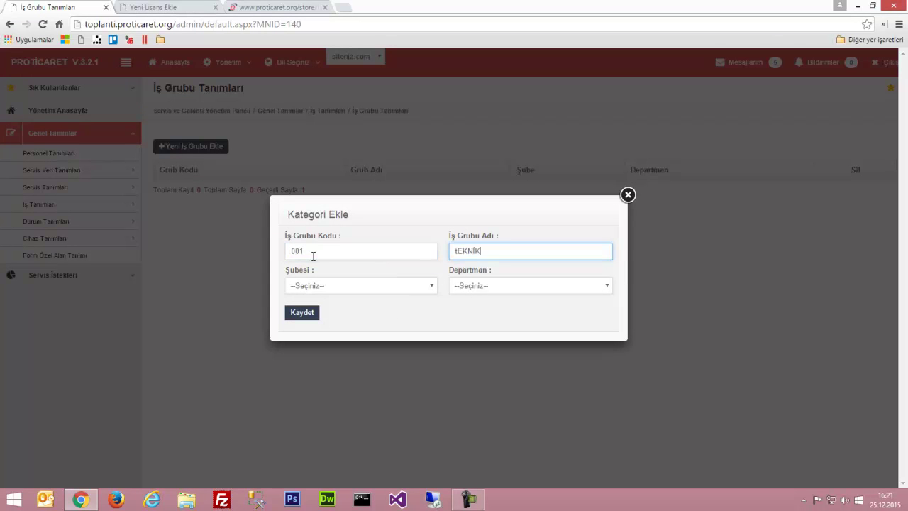
pyautogui.press('Tab')
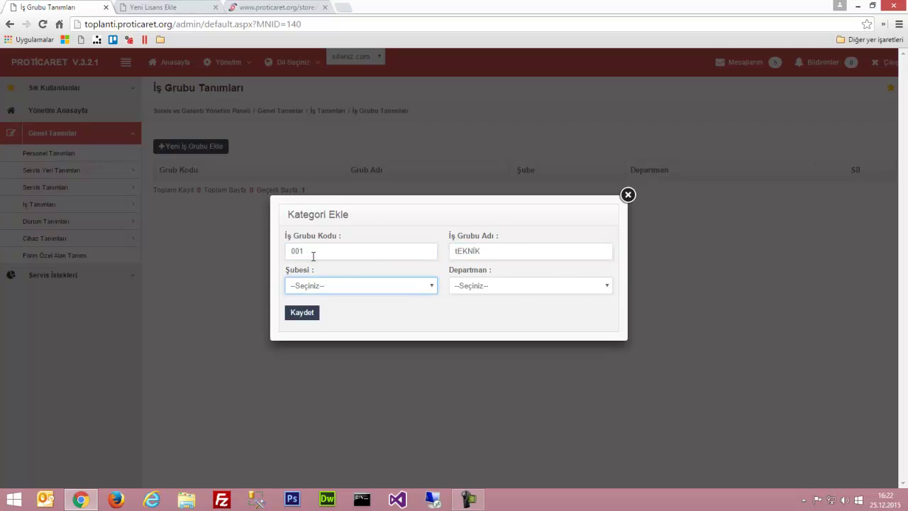
pyautogui.hotkey('shift', 'Tab')
pyautogui.write('Teknik')
# Assign the job group to branch Apple INC and department Teknik Servis, then save it
pyautogui.press('Tab')
pyautogui.click(312, 285)
pyautogui.click(313, 309)
pyautogui.click(477, 285)
pyautogui.click(477, 308)
pyautogui.click(307, 314)
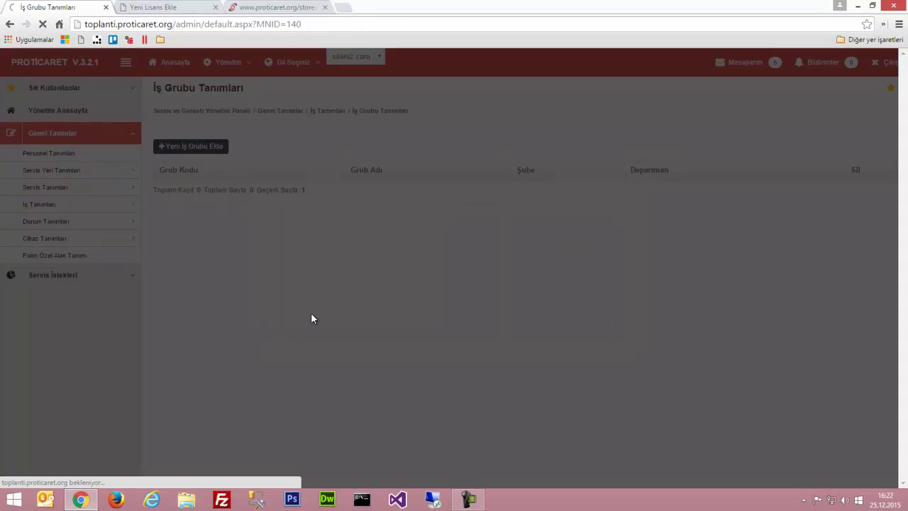
pyautogui.moveTo(134, 209)
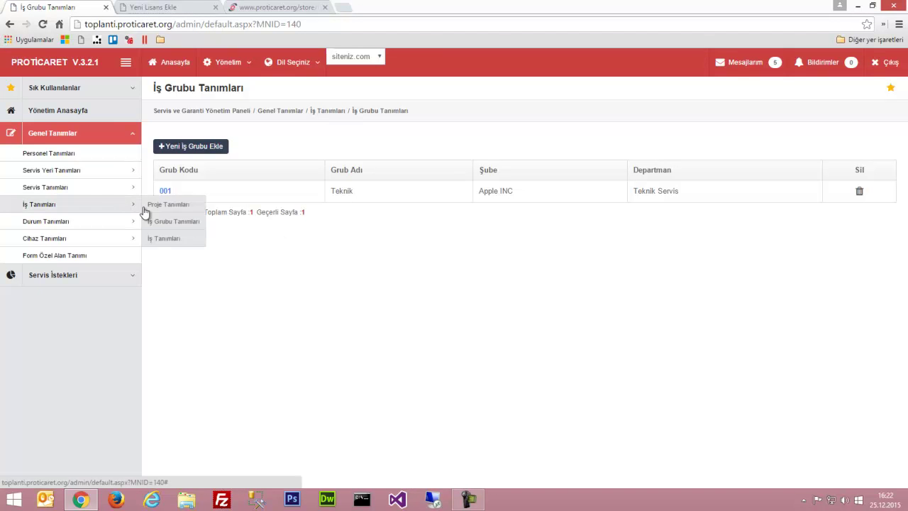
# Add job 001 'Ürün Değişimi' in the Teknik group, described 'Ürün Değişimi Yapılacak'
pyautogui.click(165, 241)
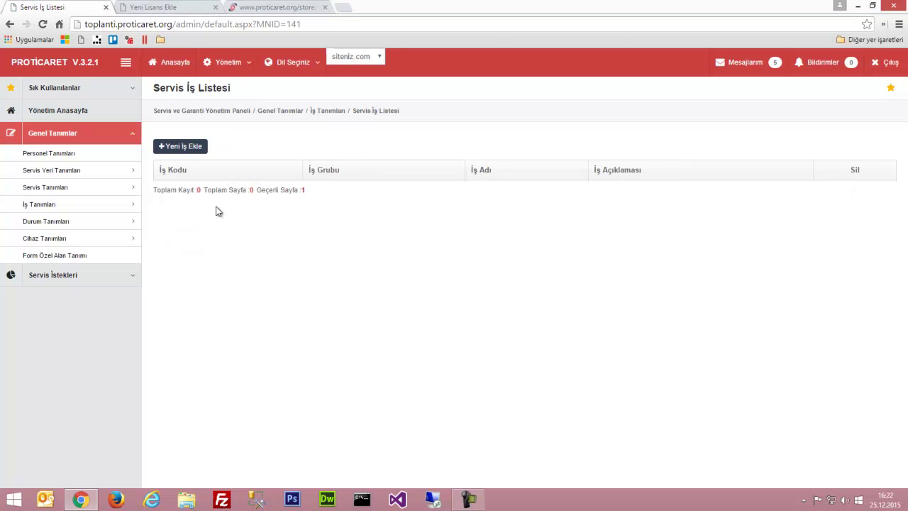
pyautogui.click(202, 147)
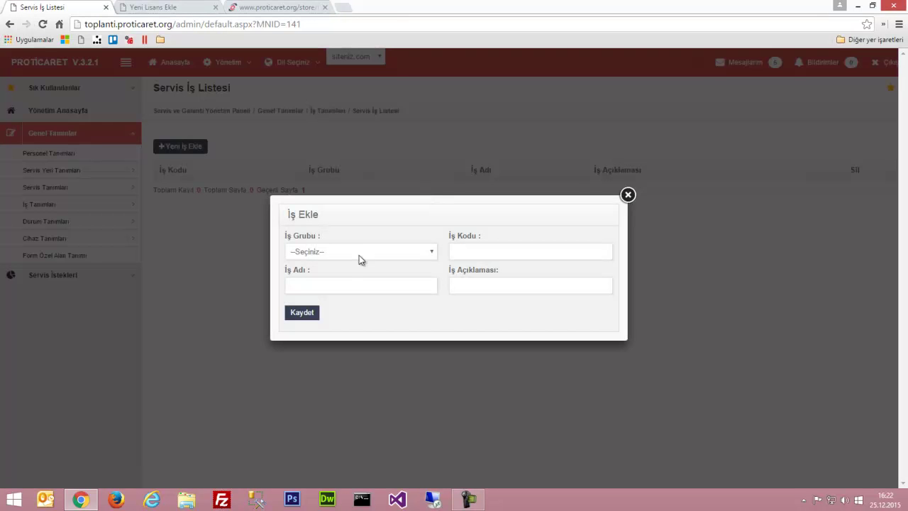
pyautogui.click(325, 254)
pyautogui.click(298, 272)
pyautogui.click(486, 251)
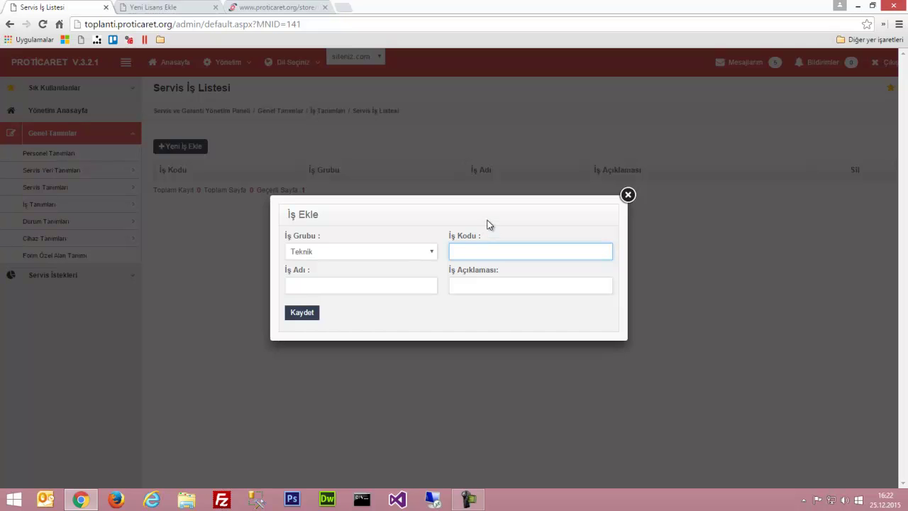
pyautogui.write('001')
pyautogui.press('Tab')
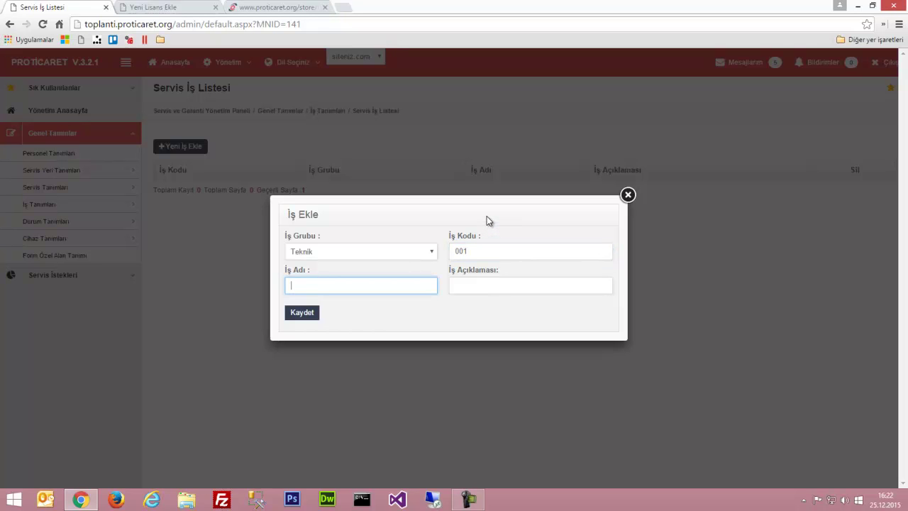
pyautogui.write('Ürün Değişimi')
pyautogui.press('Tab')
pyautogui.write('Ürü n Değişimi Ya')
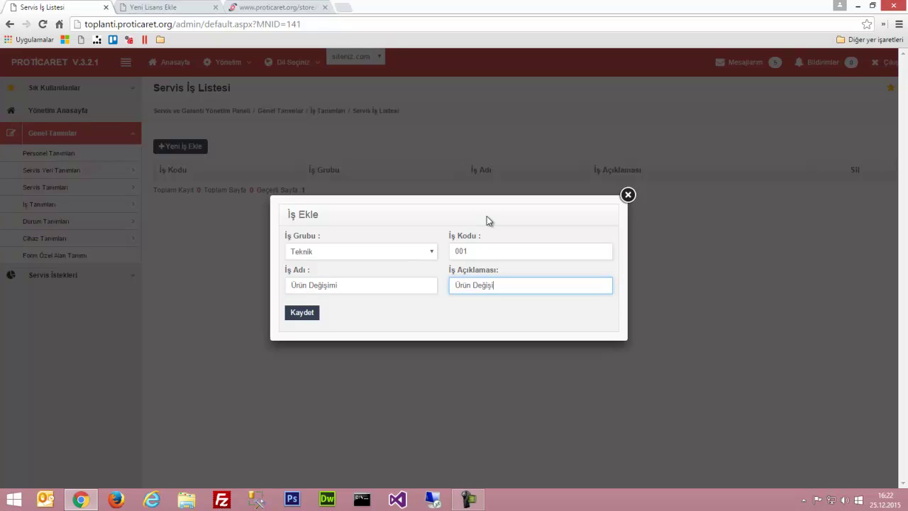
pyautogui.write('pılac')
pyautogui.click(306, 312)
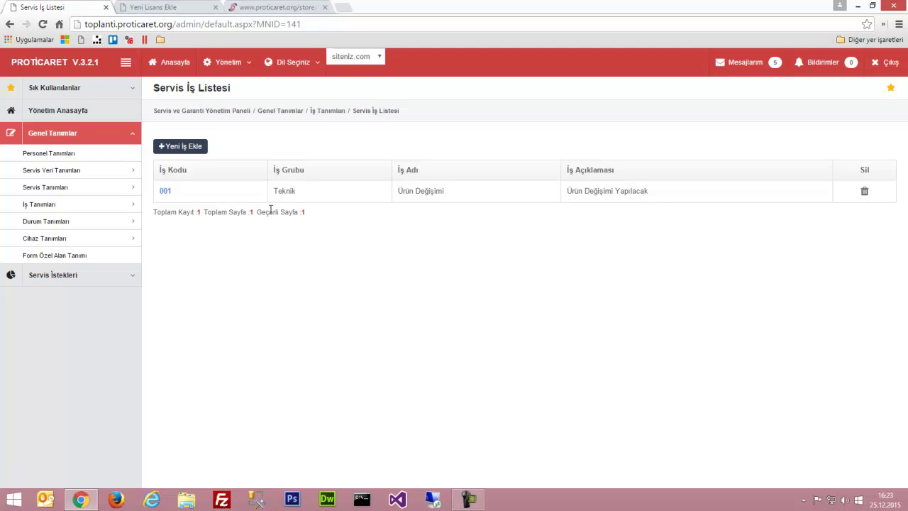
pyautogui.moveTo(119, 190)
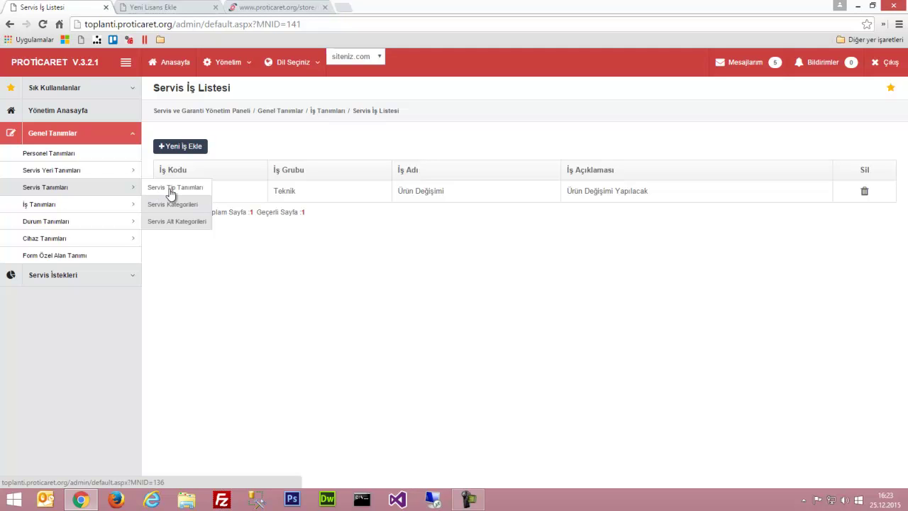
# Start a new service type with code 001 named Arıza-Onarım
pyautogui.click(171, 190)
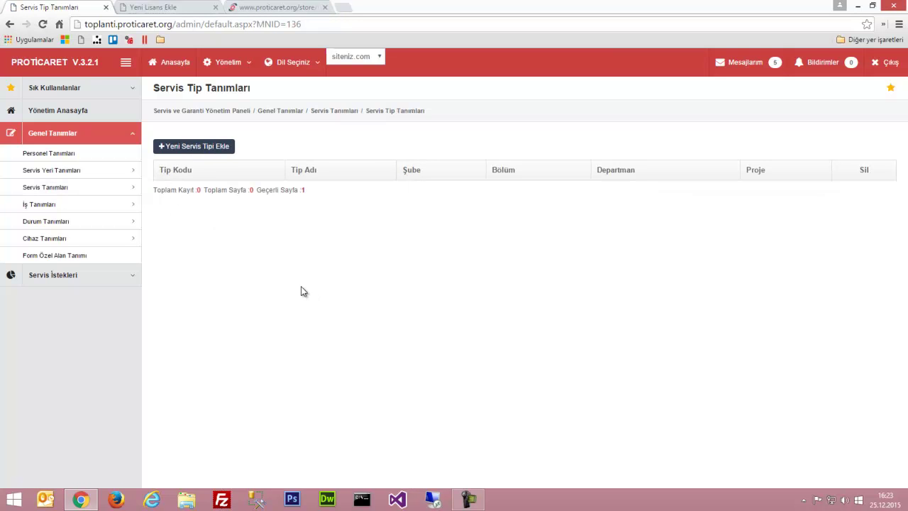
pyautogui.click(214, 147)
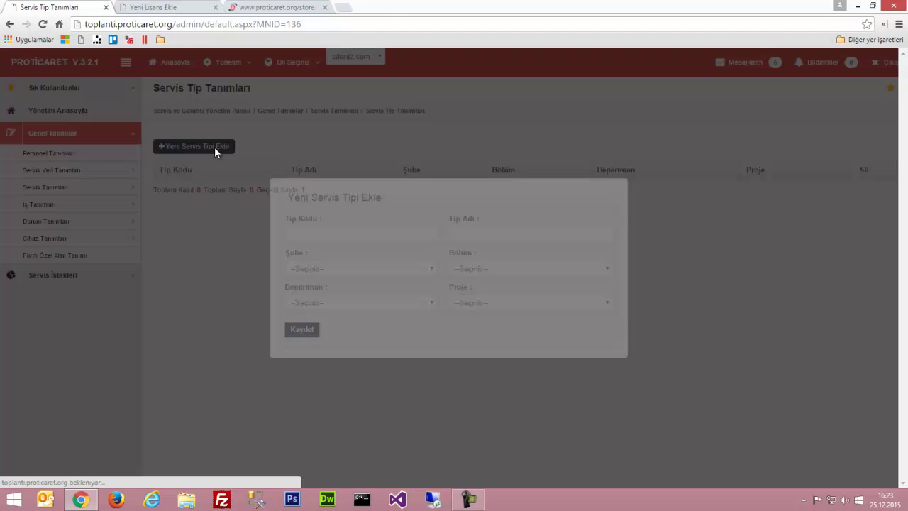
pyautogui.click(351, 233)
pyautogui.write('001')
pyautogui.press('Tab')
pyautogui.write('Arıza-Onarım')
pyautogui.press('Tab')
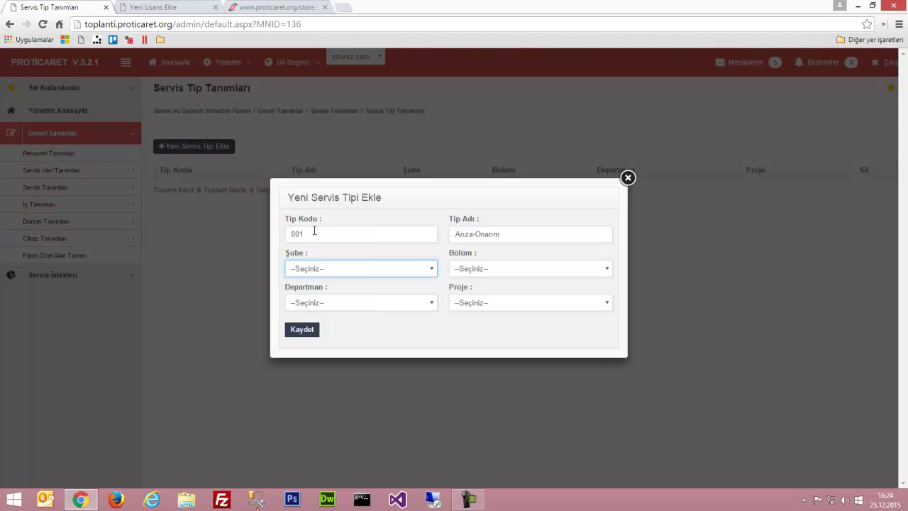
# Choose Apple INC, section Arıza, department Teknik Servis and project Özel Proje Grubu, then save
pyautogui.click(310, 275)
pyautogui.click(315, 292)
pyautogui.click(457, 274)
pyautogui.click(465, 269)
pyautogui.click(466, 291)
pyautogui.click(371, 303)
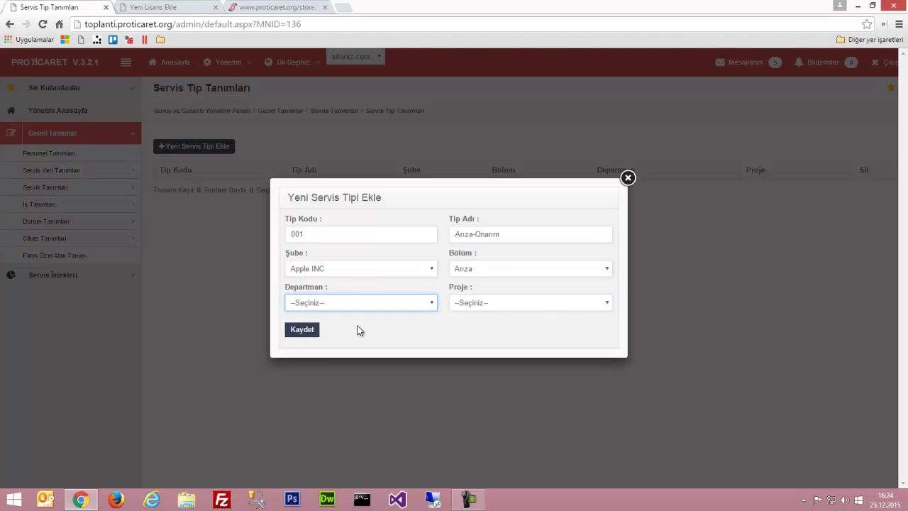
pyautogui.click(348, 325)
pyautogui.click(484, 305)
pyautogui.click(486, 325)
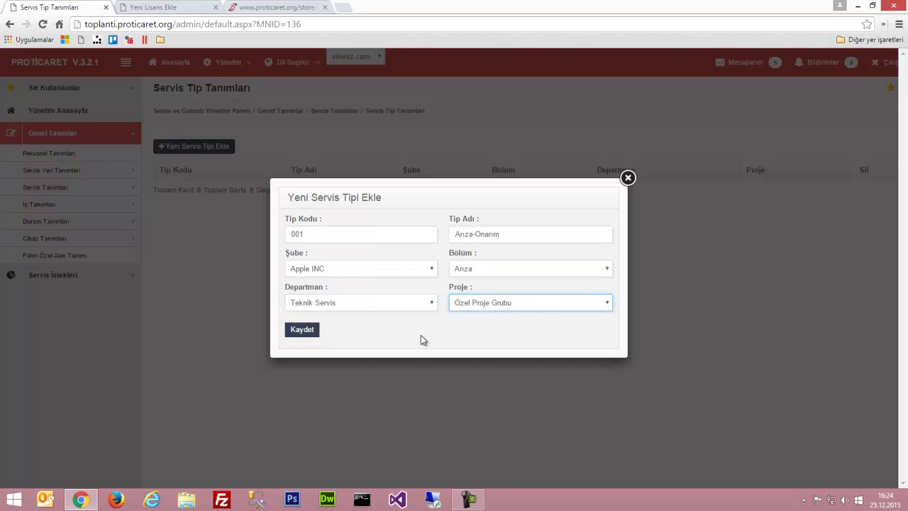
pyautogui.click(303, 331)
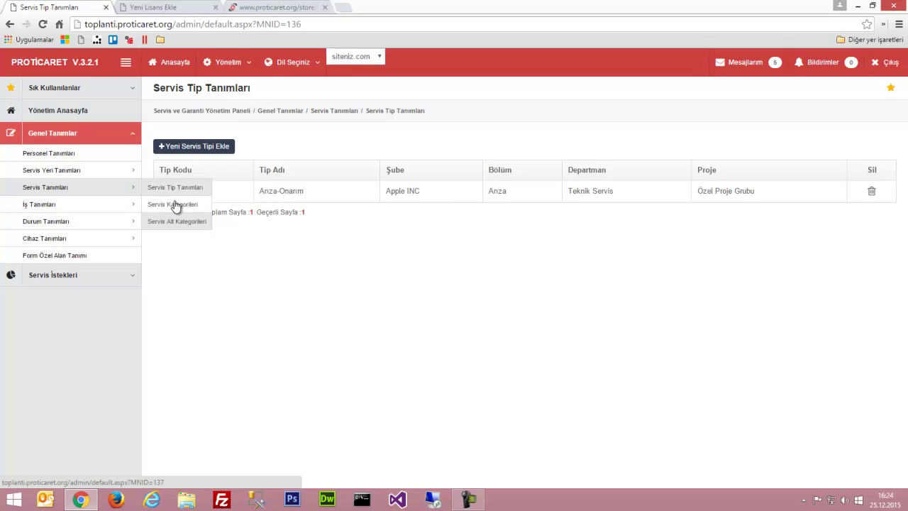
# Create service category code 001 named 'Elektronik' in Servis Kategorileri and save it
pyautogui.click(176, 205)
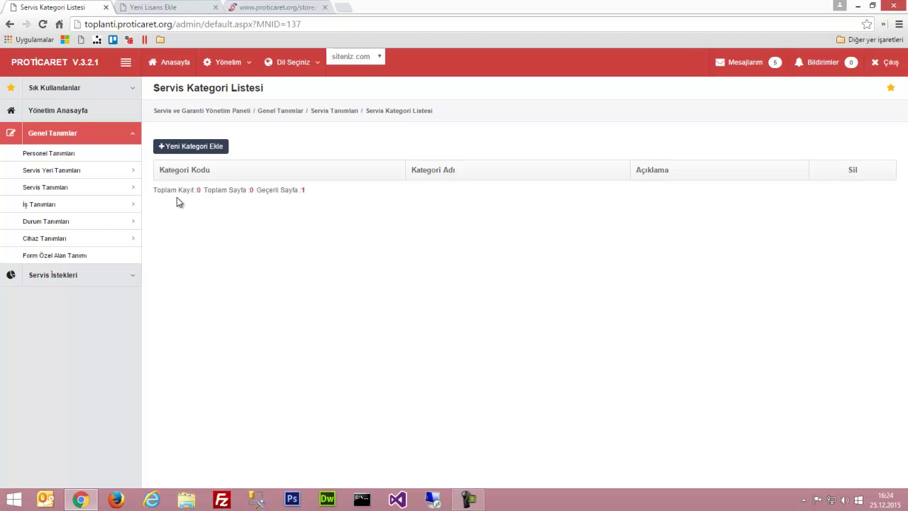
pyautogui.click(181, 147)
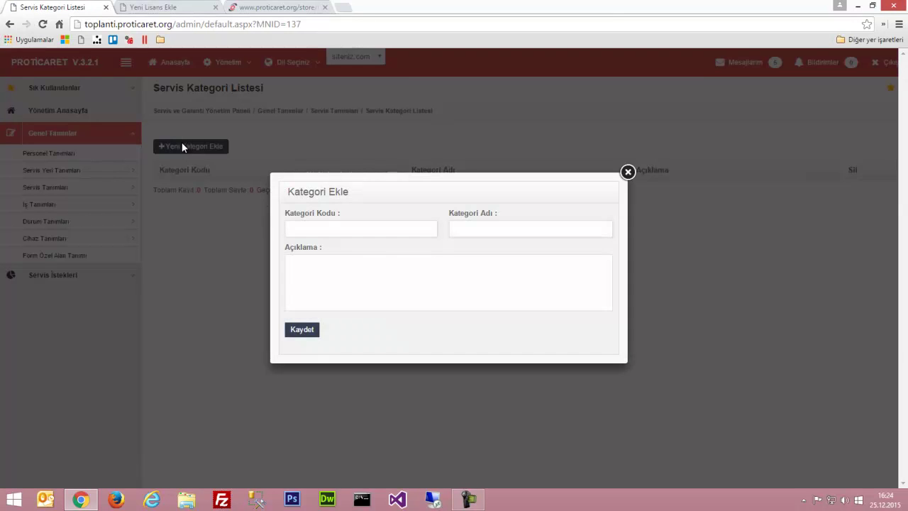
pyautogui.click(302, 229)
pyautogui.write('001')
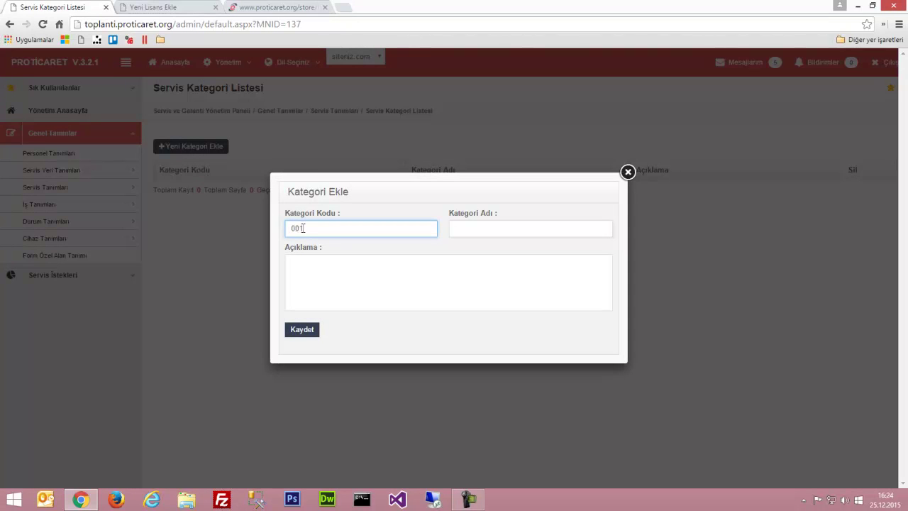
pyautogui.write('elektr')
pyautogui.press('BackSpace')
pyautogui.press('BackSpace')
pyautogui.press('BackSpace')
pyautogui.press('BackSpace')
pyautogui.press('BackSpace')
pyautogui.press('BackSpace')
pyautogui.write('E')
pyautogui.press('BackSpace')
pyautogui.press('Tab')
pyautogui.write('Elektronik')
pyautogui.press('Tab')
pyautogui.click(302, 330)
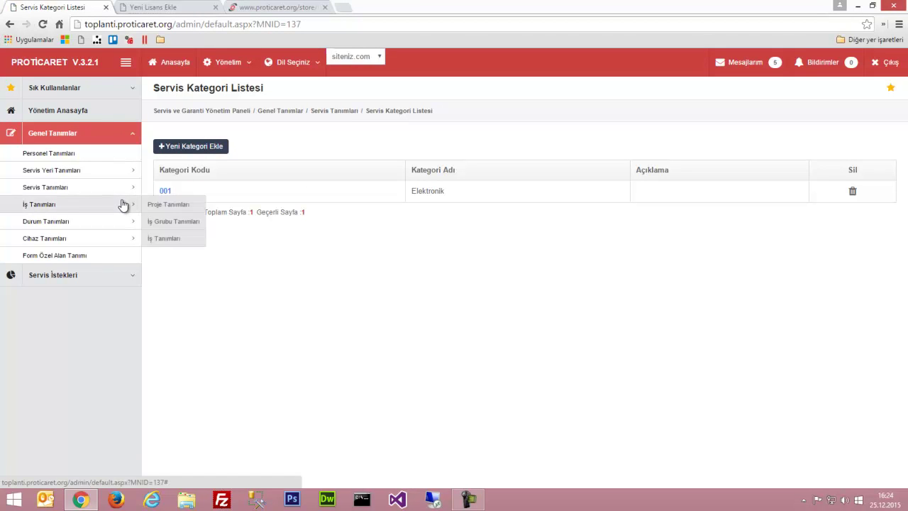
pyautogui.moveTo(120, 190)
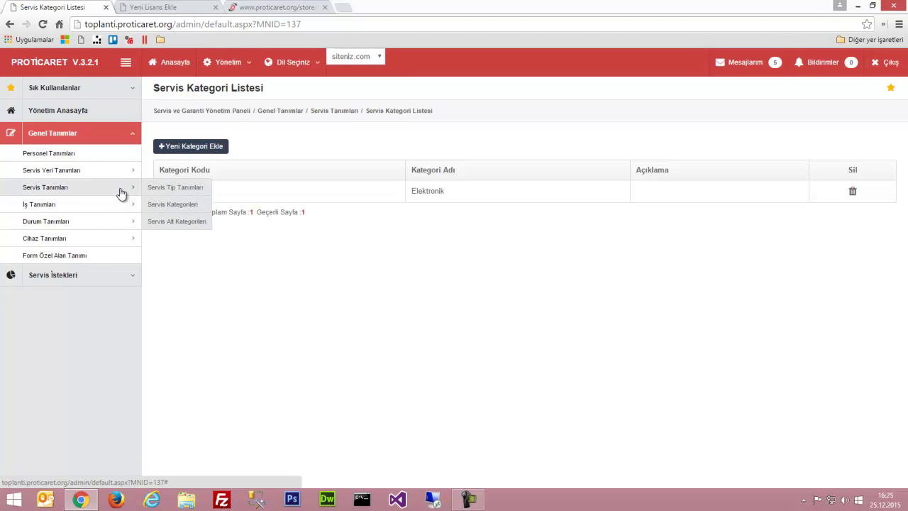
# Create subcategory 001 'Telefon' with parent category Elektronik and save it
pyautogui.click(164, 226)
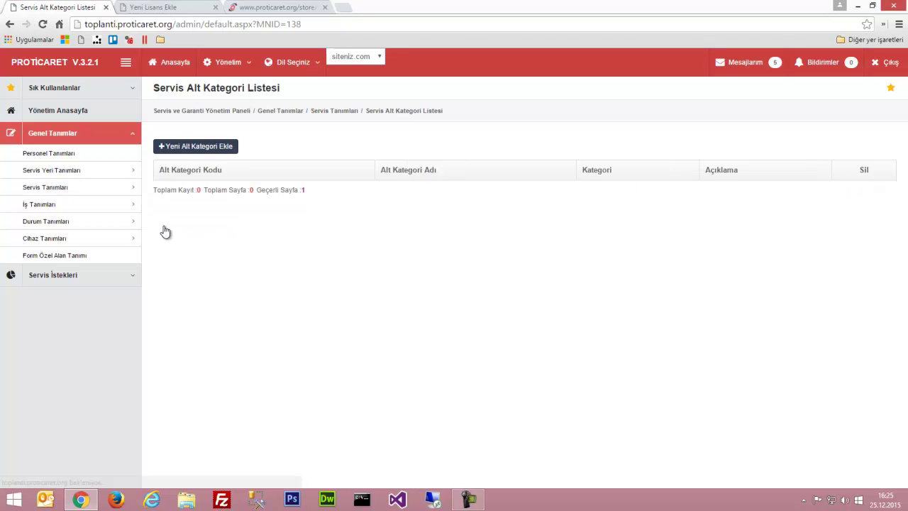
pyautogui.click(186, 149)
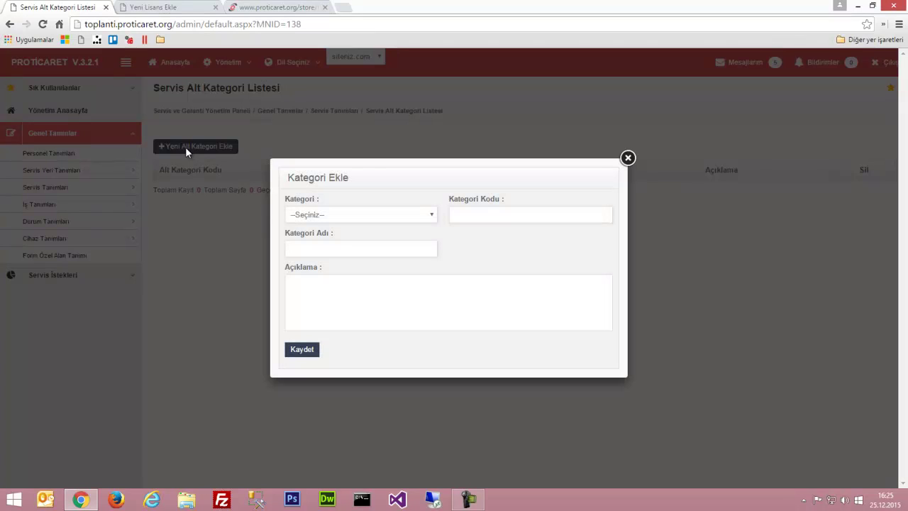
pyautogui.click(315, 214)
pyautogui.click(312, 237)
pyautogui.click(480, 214)
pyautogui.write('001')
pyautogui.press('Tab')
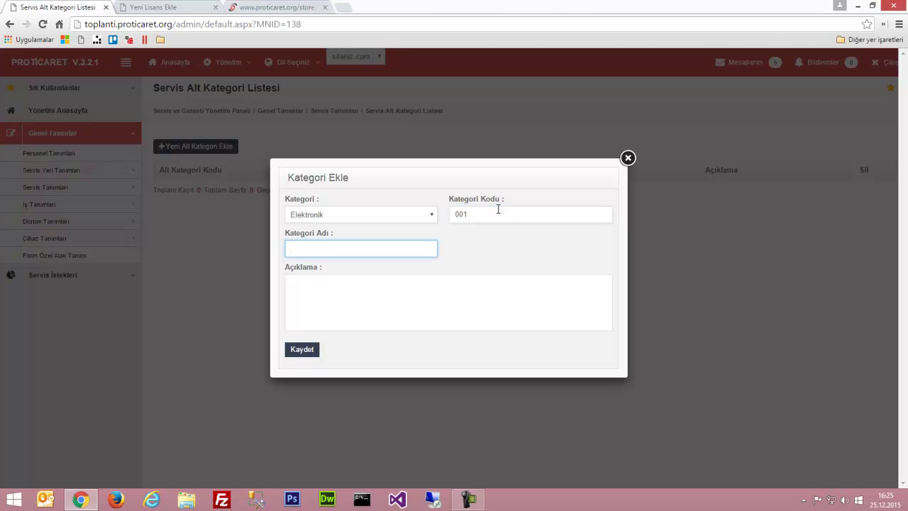
pyautogui.write('Telefon')
pyautogui.click(303, 350)
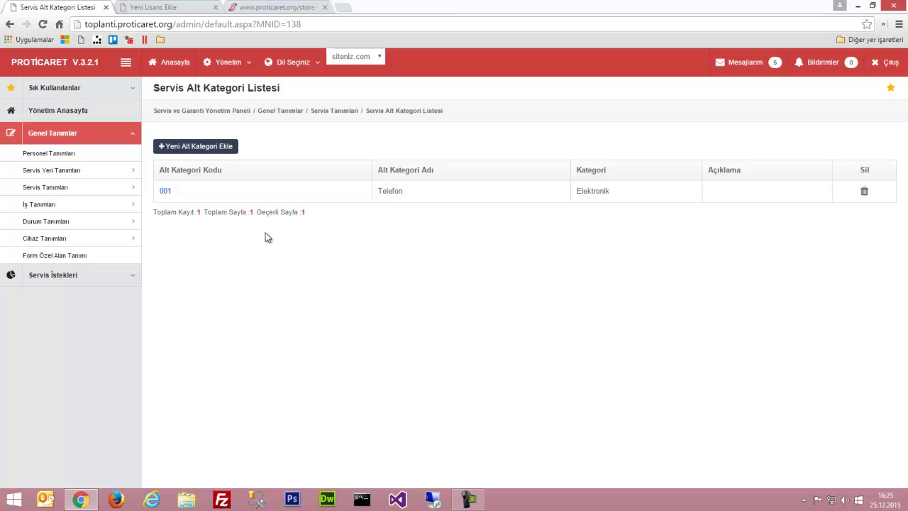
pyautogui.moveTo(131, 222)
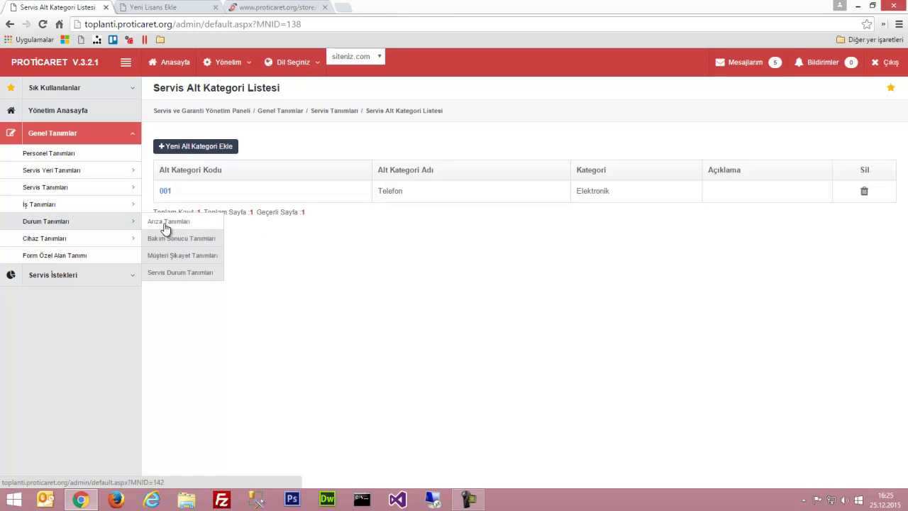
# Open the Arıza Tanımları page and start a new fault definition
pyautogui.click(167, 223)
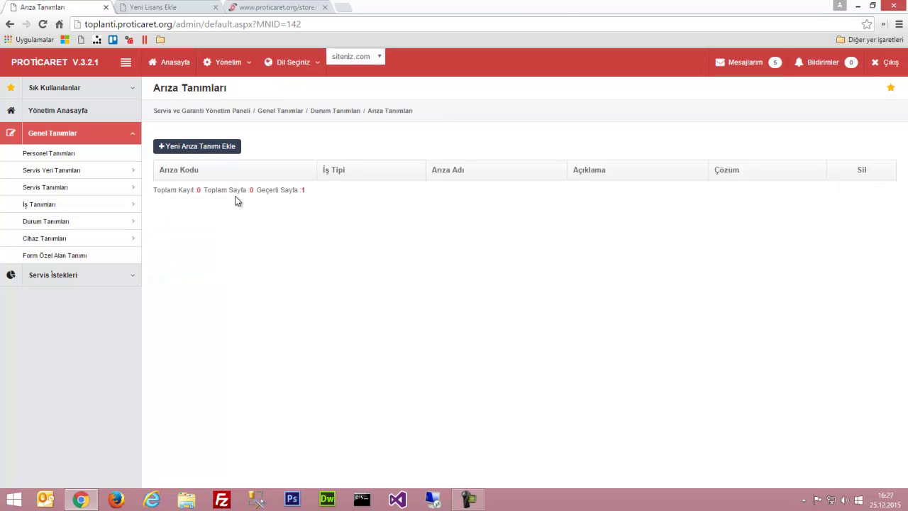
pyautogui.click(220, 148)
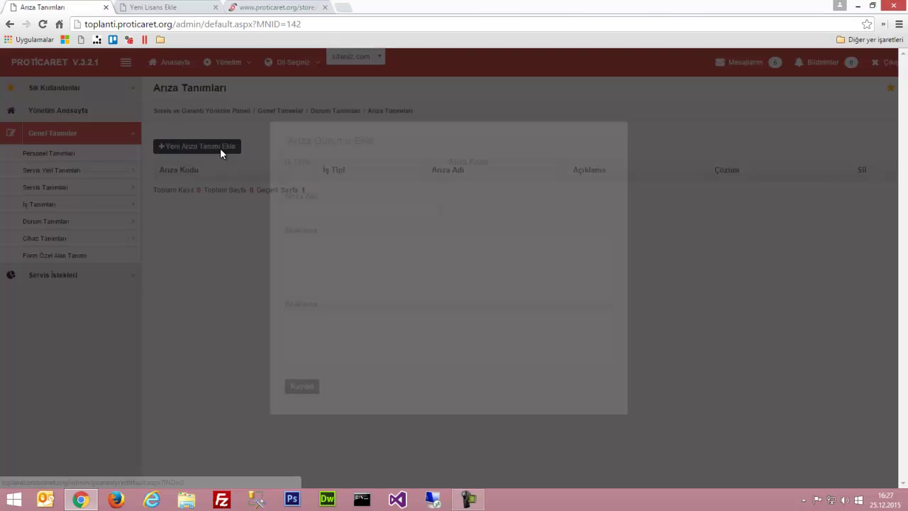
pyautogui.click(315, 176)
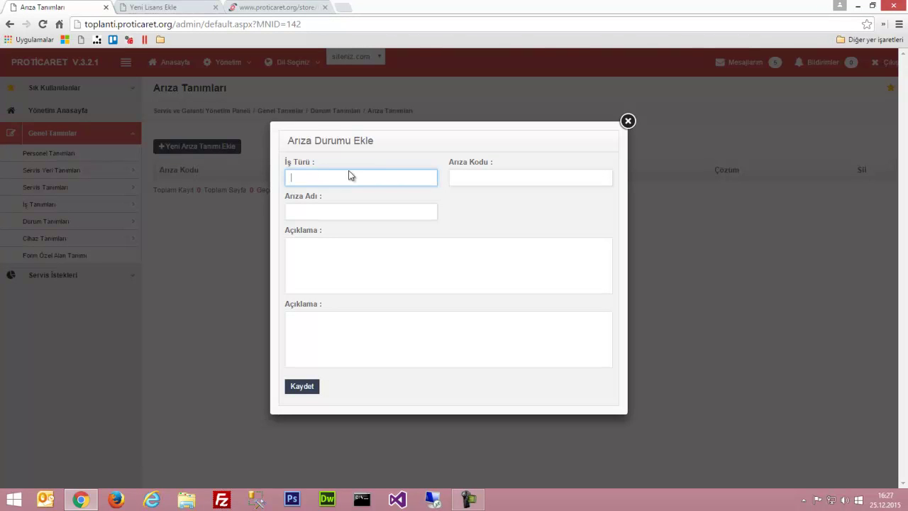
pyautogui.click(461, 177)
pyautogui.write('001')
pyautogui.press('Tab')
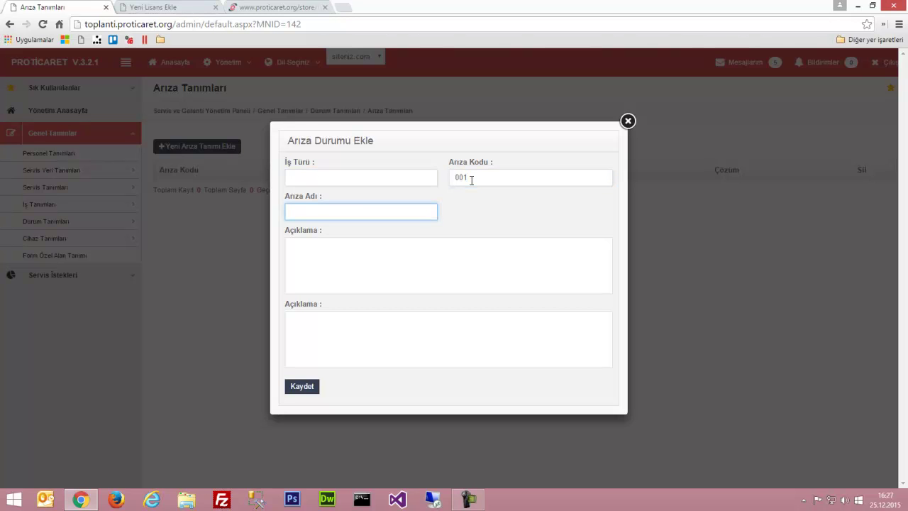
# Fill job type Arıza, fault code Ekran, name 'Ekrana Görüntü Gelmiyor', and save
pyautogui.click(355, 177)
pyautogui.write('Arıza')
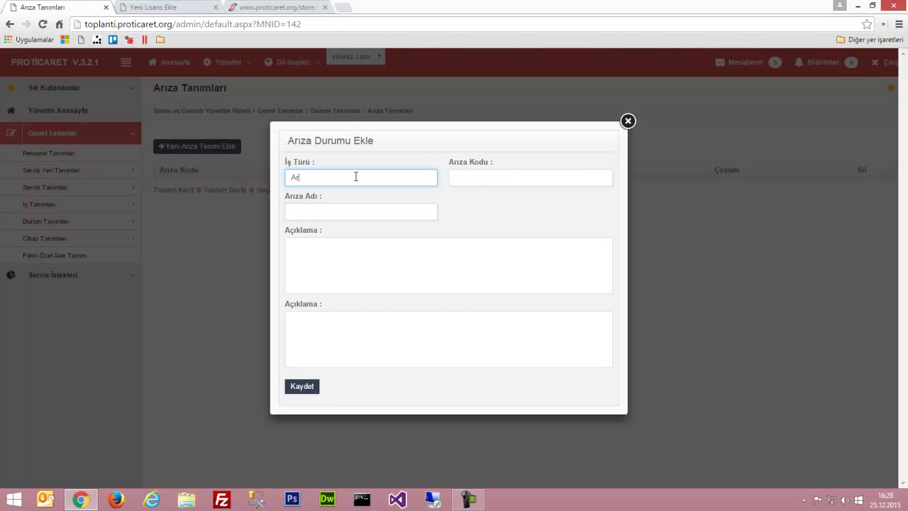
pyautogui.press('Tab')
pyautogui.write('Ekran')
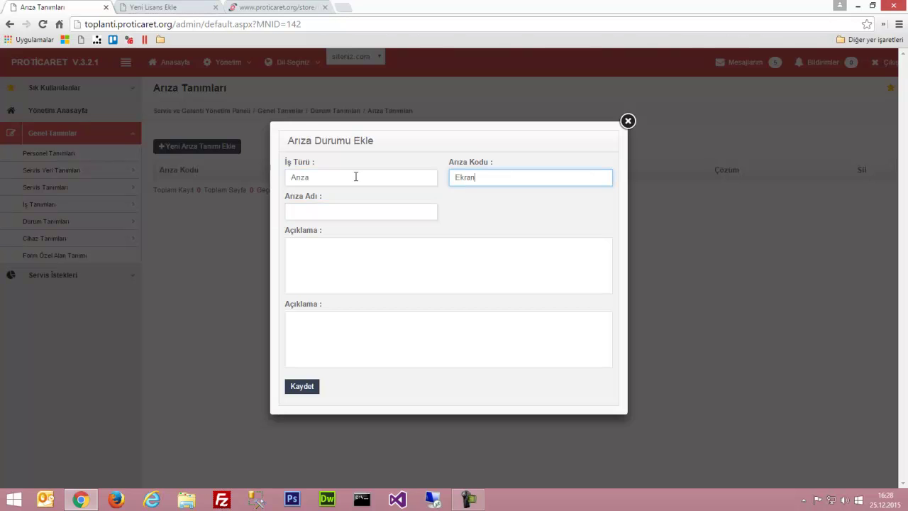
pyautogui.press('Tab')
pyautogui.write('Ekrana G')
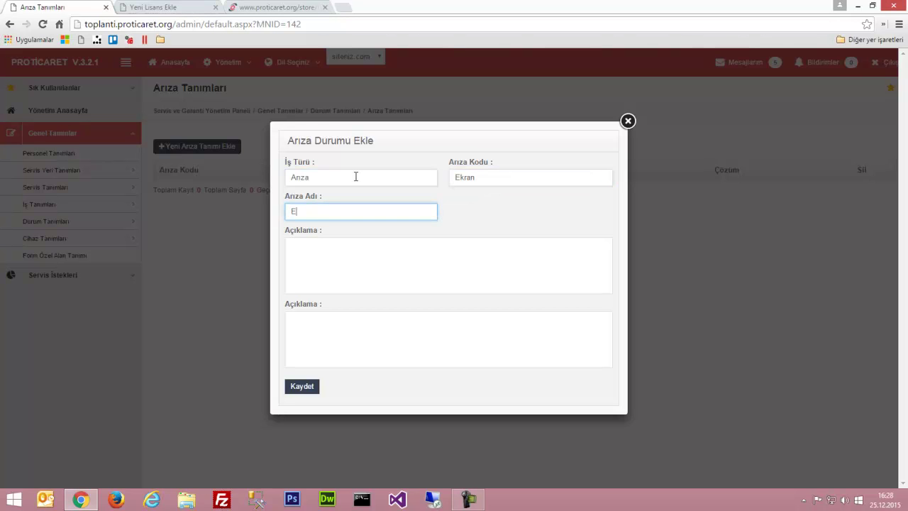
pyautogui.write('örüntü ')
pyautogui.write('gid')
pyautogui.press('BackSpace')
pyautogui.press('BackSpace')
pyautogui.press('BackSpace')
pyautogui.write('Gelmiyor')
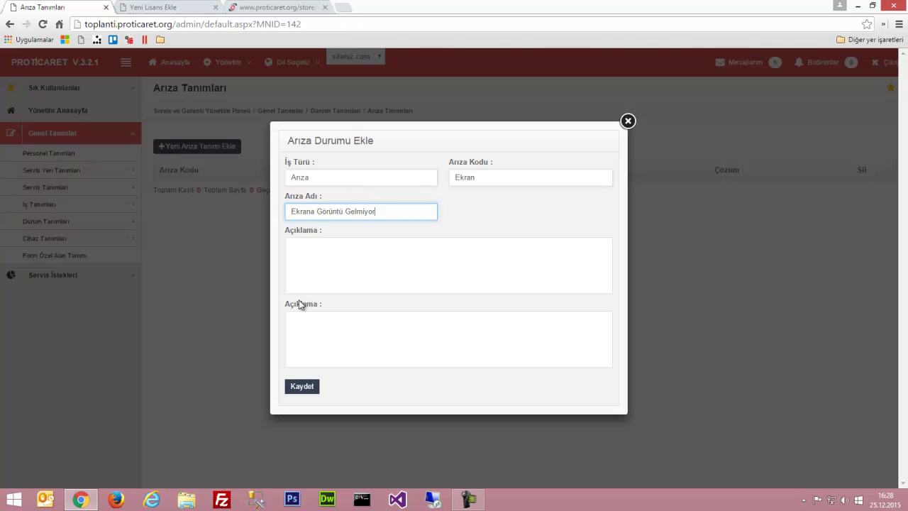
pyautogui.click(302, 387)
pyautogui.moveTo(66, 224)
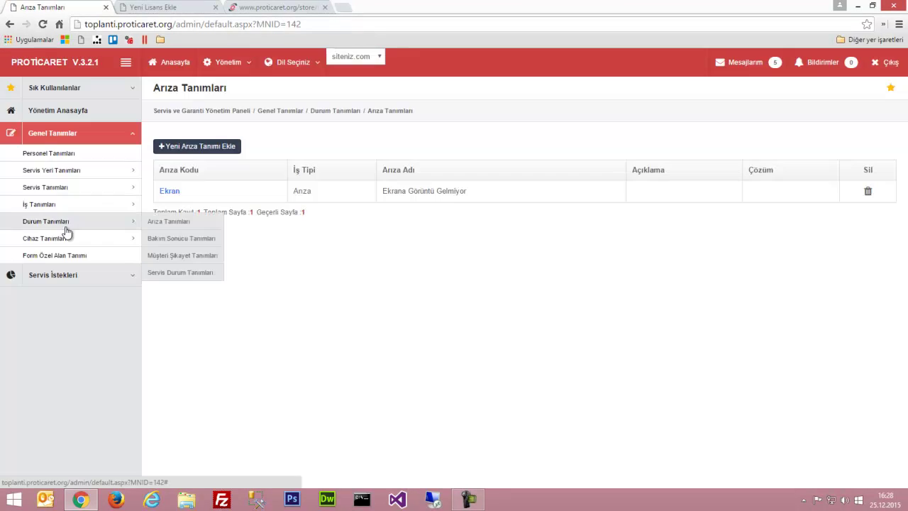
# Add maintenance result ARIZA1 'Garantiden Değişim' in Bakım Sonucu Tanımları and save it
pyautogui.click(162, 246)
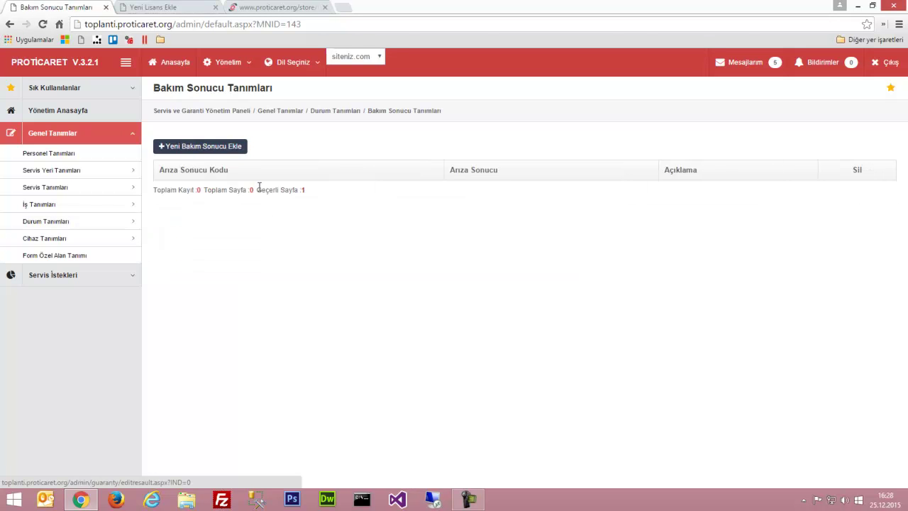
pyautogui.click(232, 147)
pyautogui.click(325, 192)
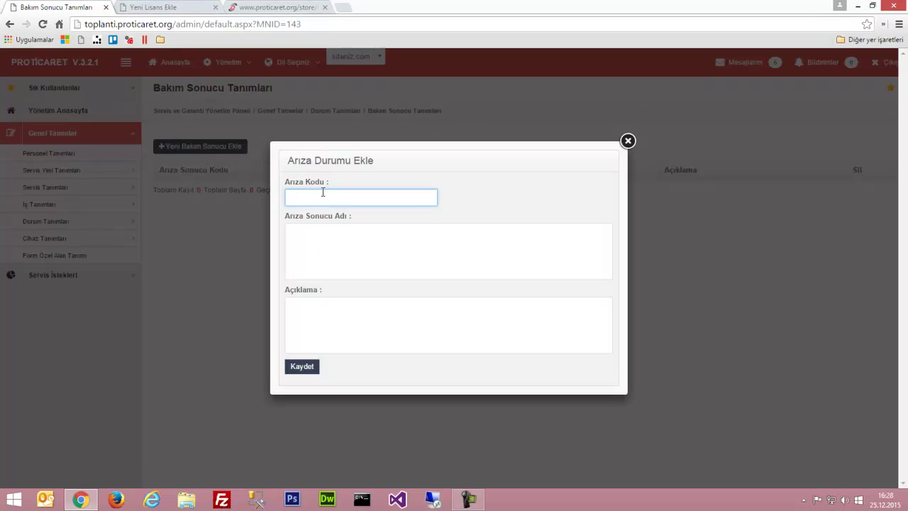
pyautogui.write('ARI')
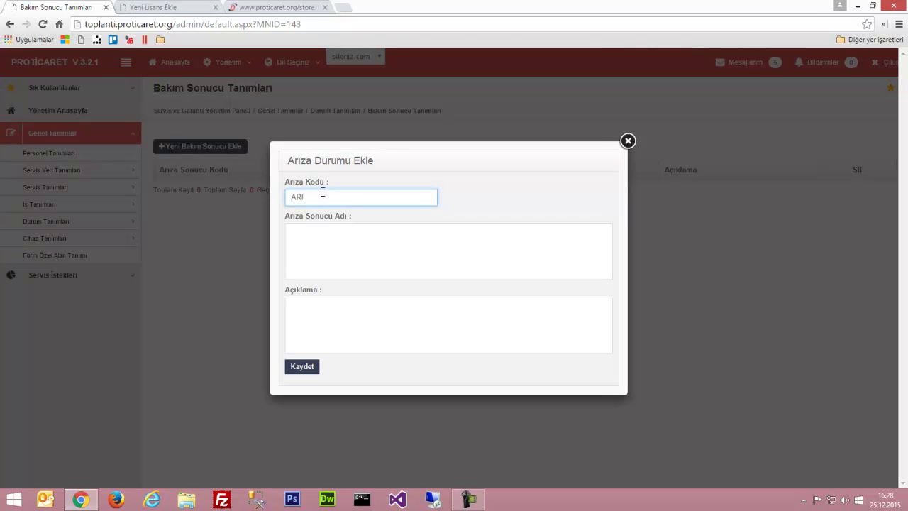
pyautogui.write('ZZ1')
pyautogui.press('BackSpace')
pyautogui.press('BackSpace')
pyautogui.write('A1')
pyautogui.press('Tab')
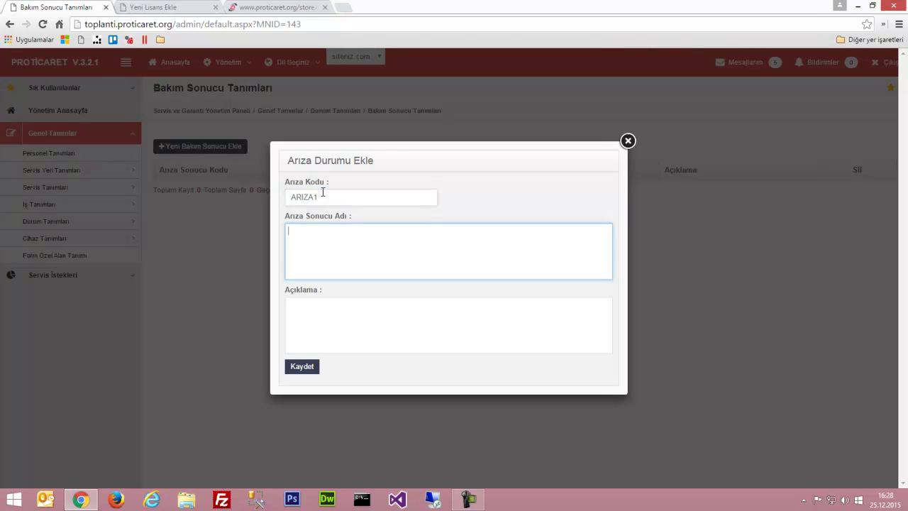
pyautogui.write('Garantiden Değişim')
pyautogui.click(305, 367)
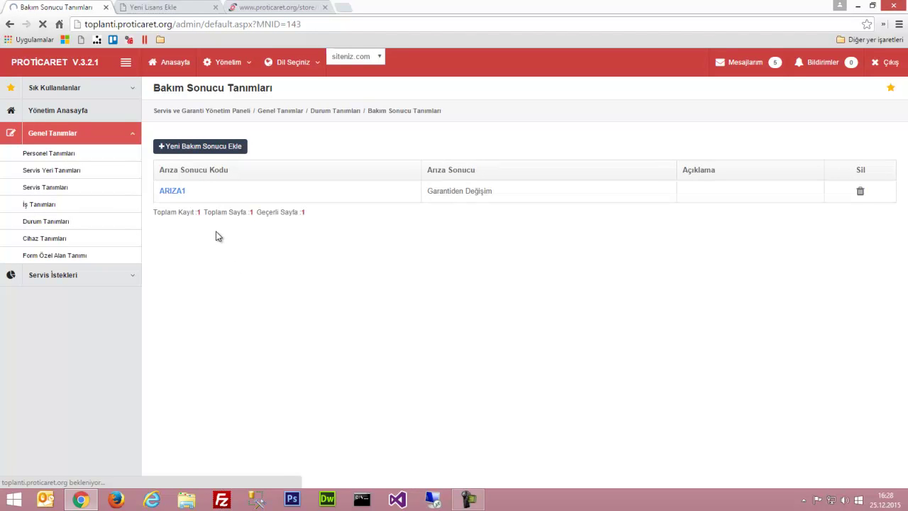
pyautogui.moveTo(135, 227)
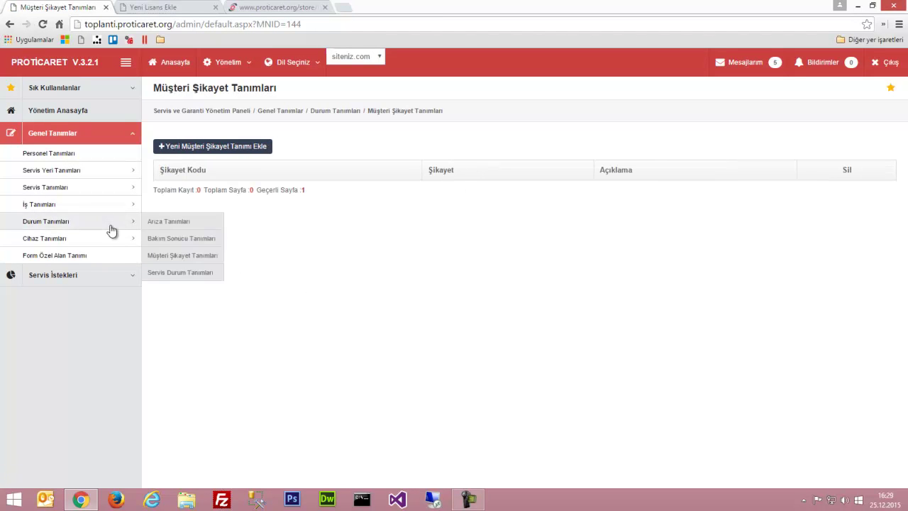
# Create complaint definition SKYT01 'Şarjı Şabuk Bitiyor' in Müşteri Şikayet Tanımları and save it
pyautogui.click(171, 262)
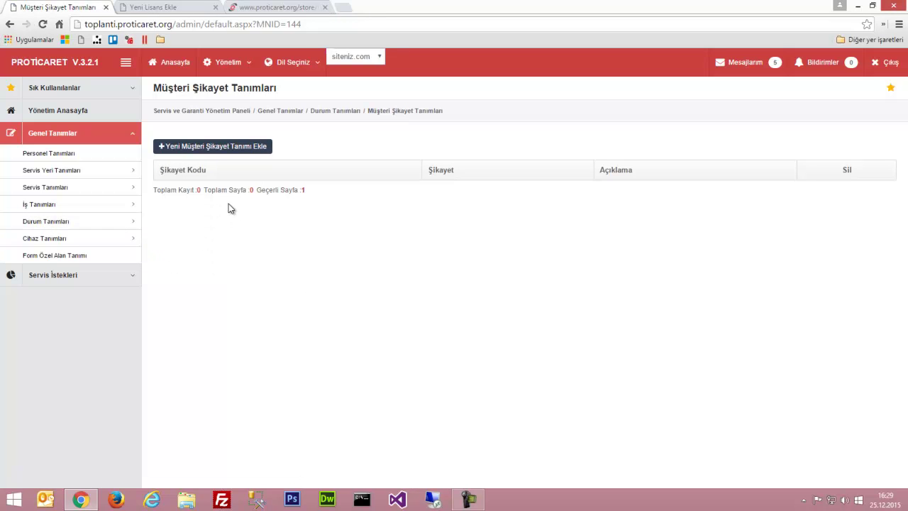
pyautogui.click(241, 150)
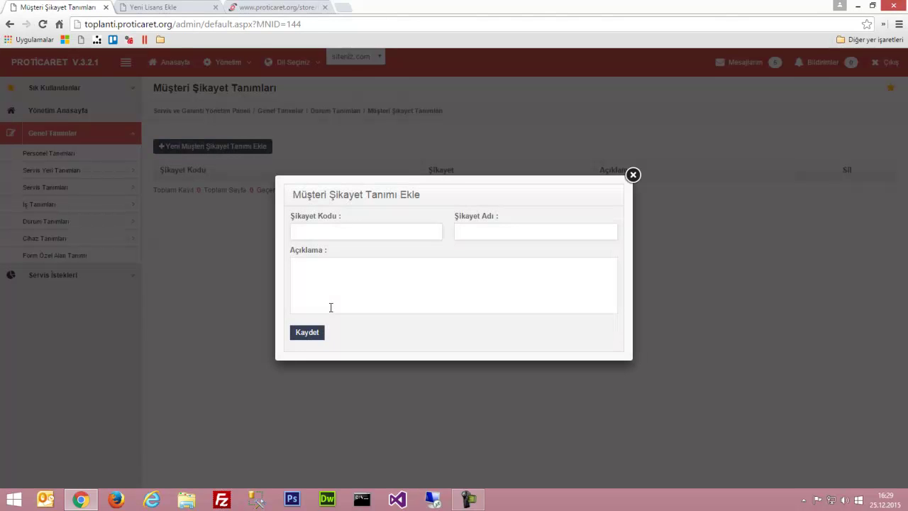
pyautogui.click(327, 301)
pyautogui.click(319, 232)
pyautogui.write('SKYT0')
pyautogui.press('Tab')
pyautogui.write('Ş')
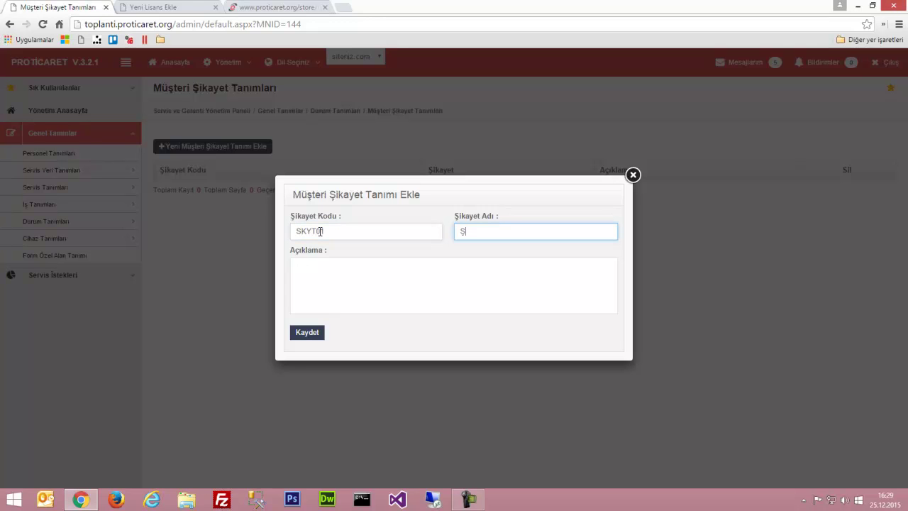
pyautogui.write('arjı Şabuk Bitiyor')
pyautogui.click(300, 334)
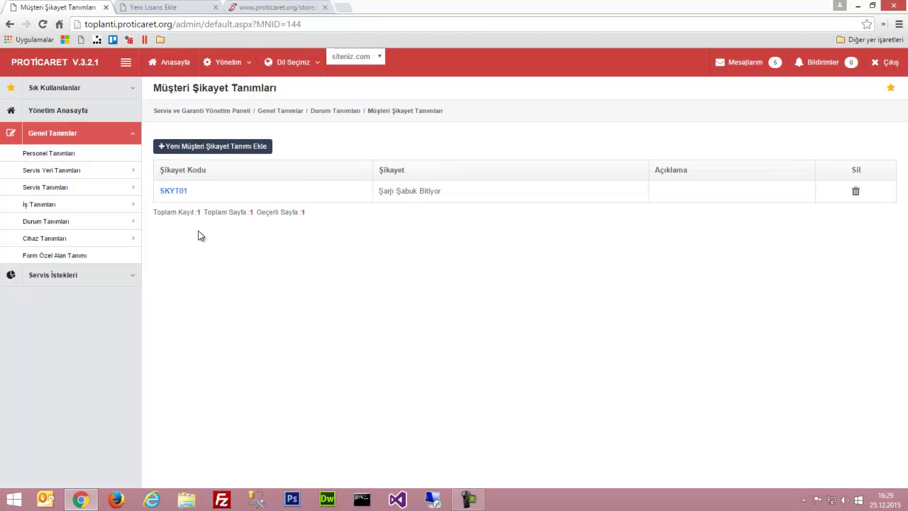
pyautogui.moveTo(122, 211)
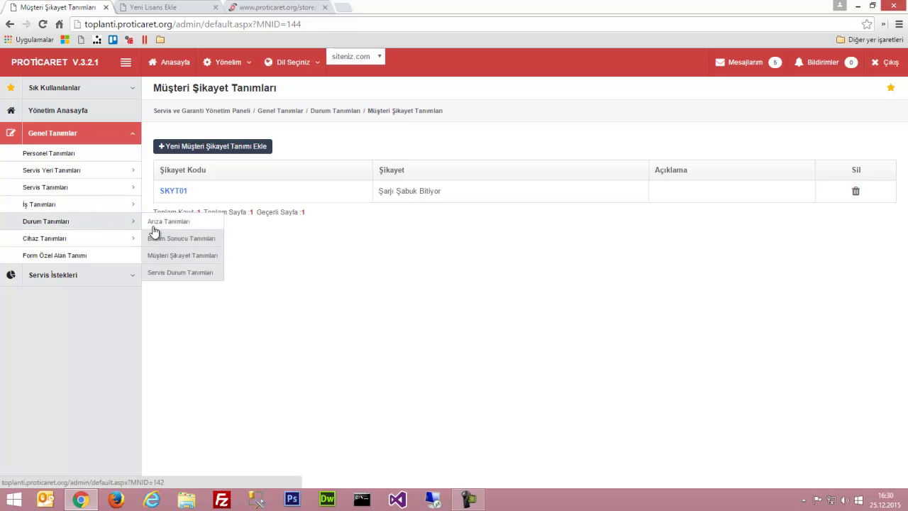
# Create service status 001 'Teslim Aşaması' in Servis Durum Tanımları and save it
pyautogui.click(160, 280)
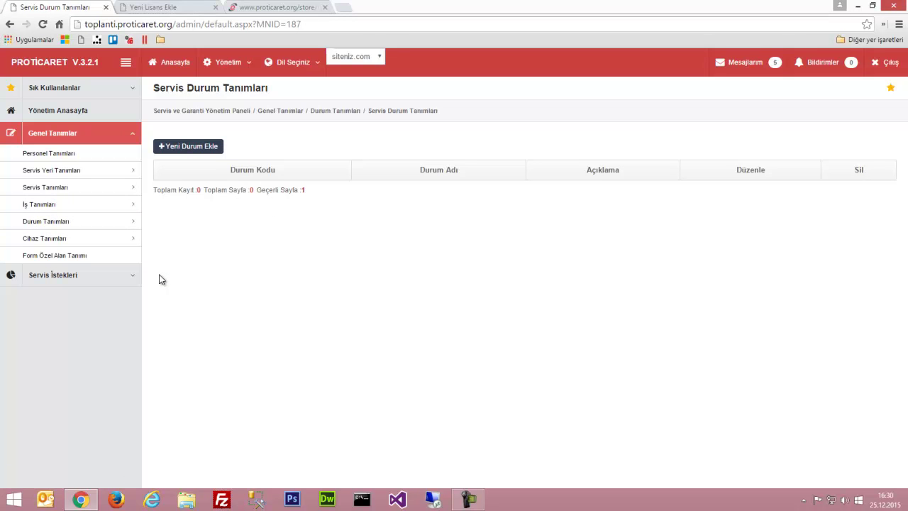
pyautogui.click(201, 146)
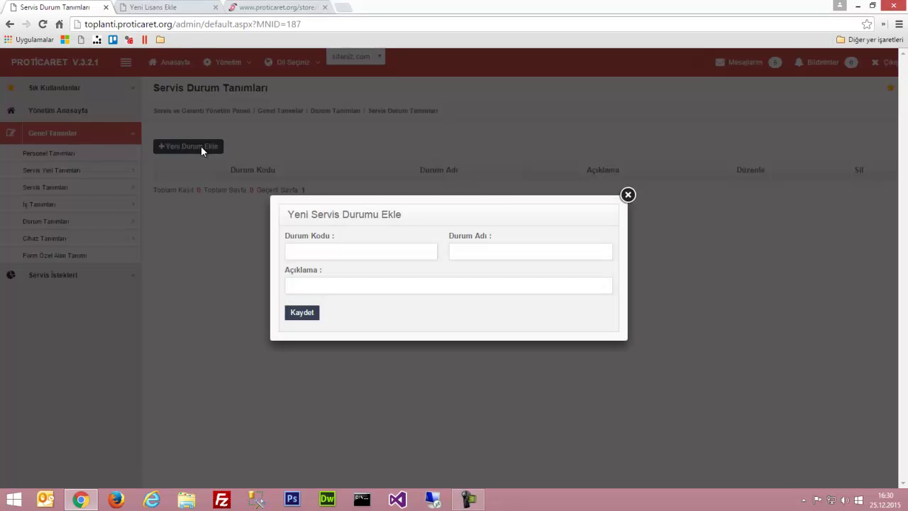
pyautogui.click(300, 254)
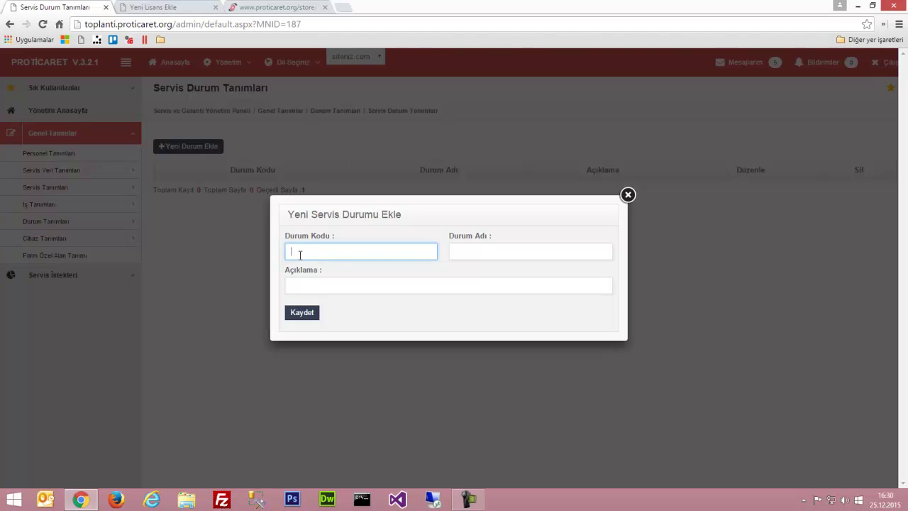
pyautogui.write('001')
pyautogui.press('Tab')
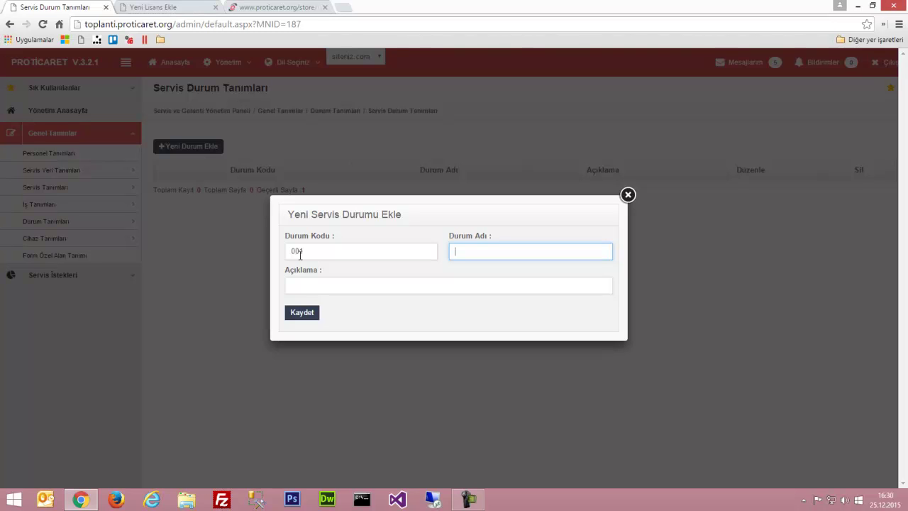
pyautogui.write('Teslim aşaması')
pyautogui.hotkey('ctrl', 'BackSpace')
pyautogui.write('Aşaması')
pyautogui.press('Tab')
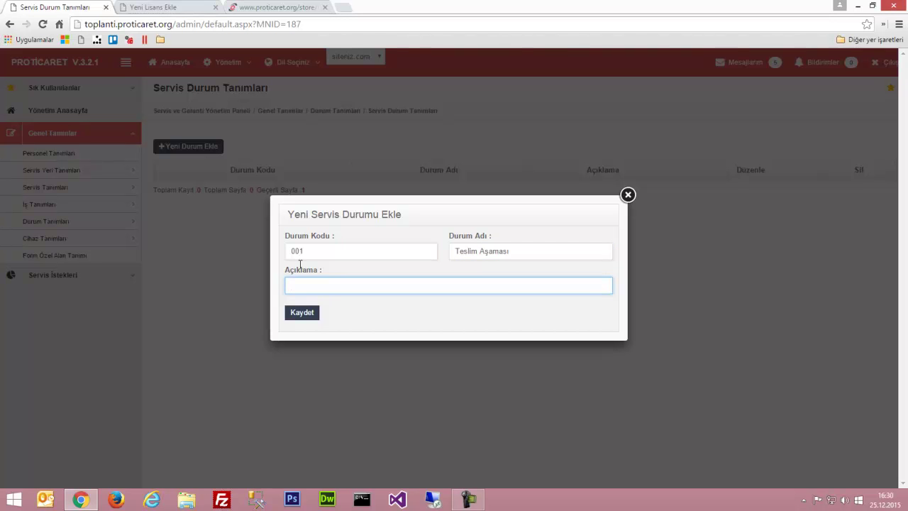
pyautogui.click(296, 314)
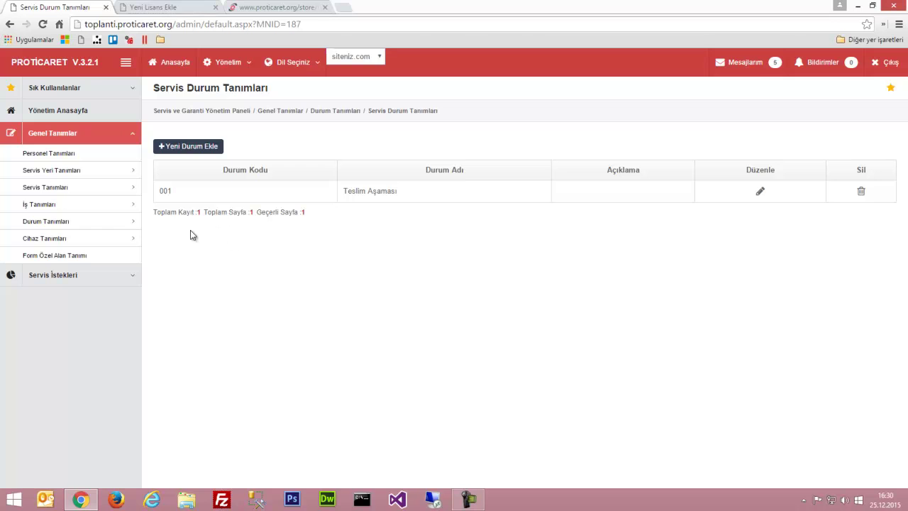
pyautogui.moveTo(132, 222)
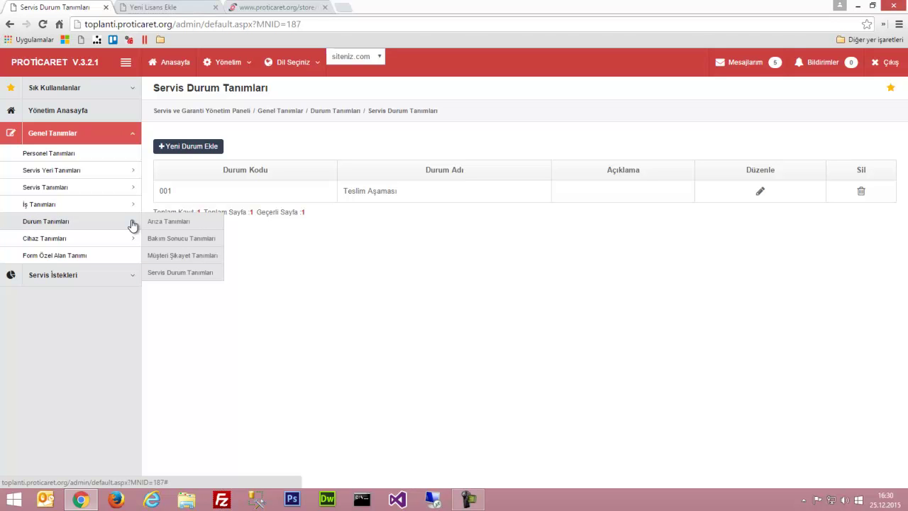
pyautogui.moveTo(121, 239)
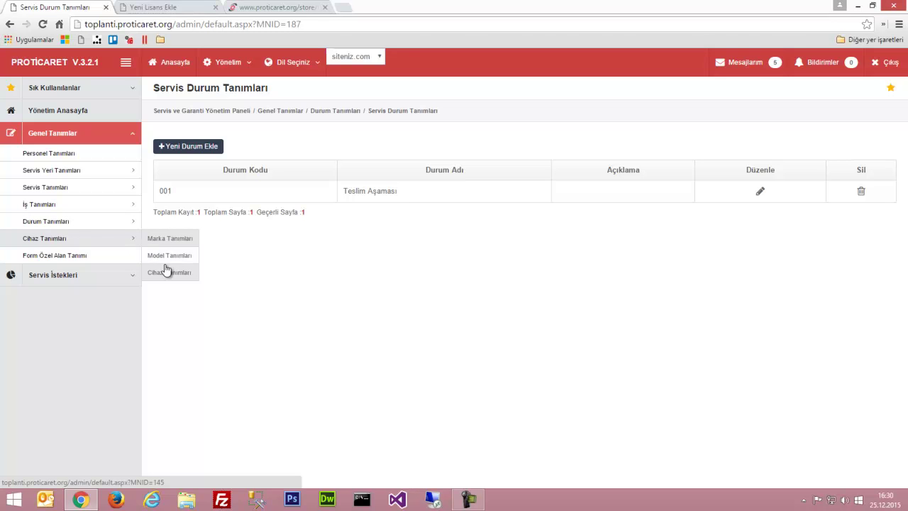
# Add a new brand named APPLE on the Marka Tanımları page and save it
pyautogui.click(173, 241)
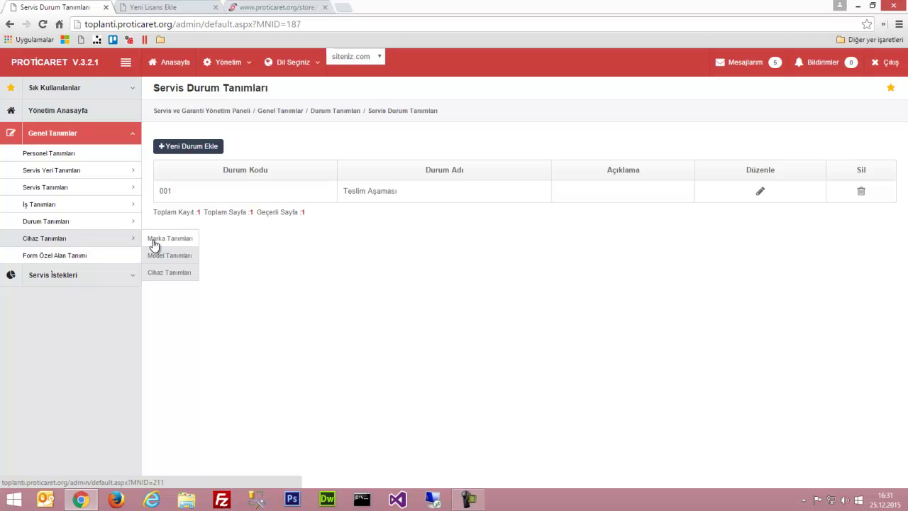
pyautogui.click(153, 241)
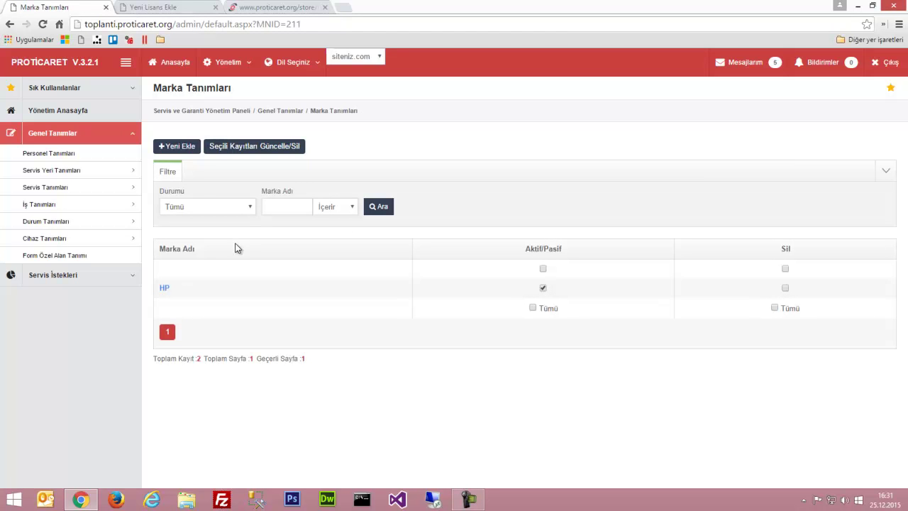
pyautogui.click(180, 149)
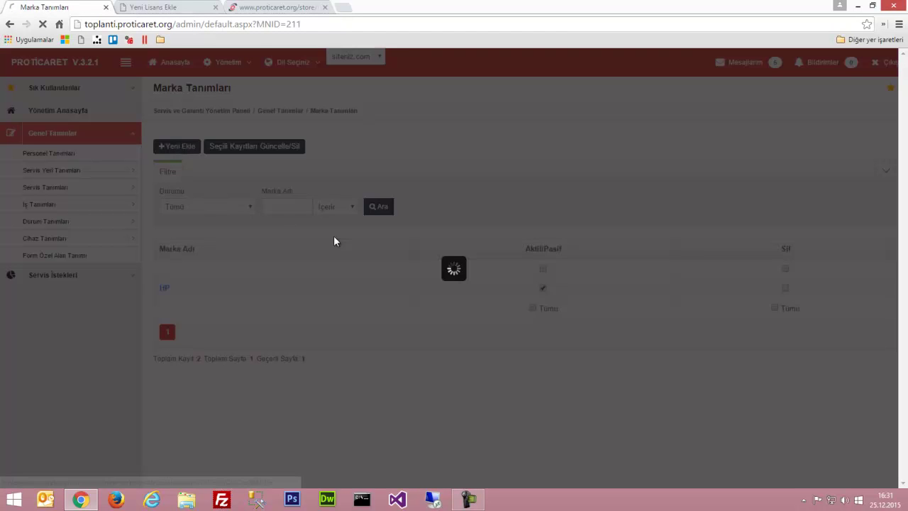
pyautogui.click(289, 217)
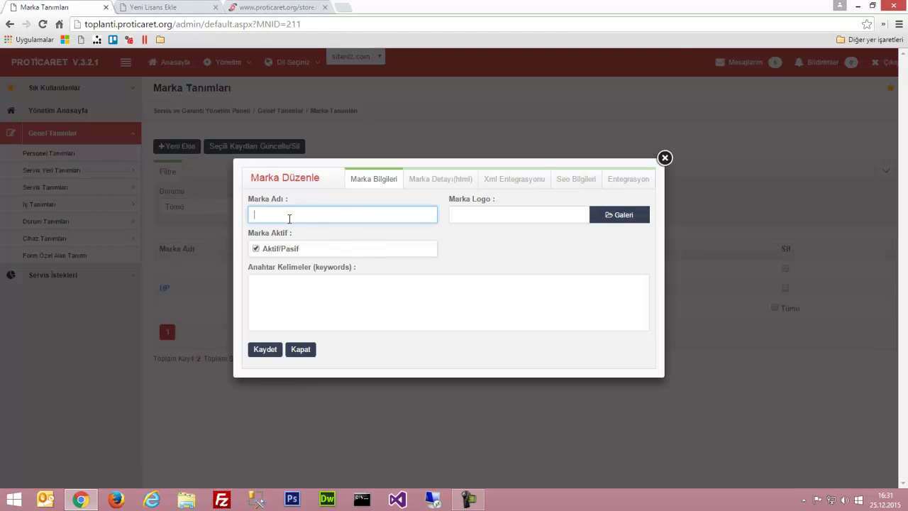
pyautogui.write('APPLE')
pyautogui.click(263, 351)
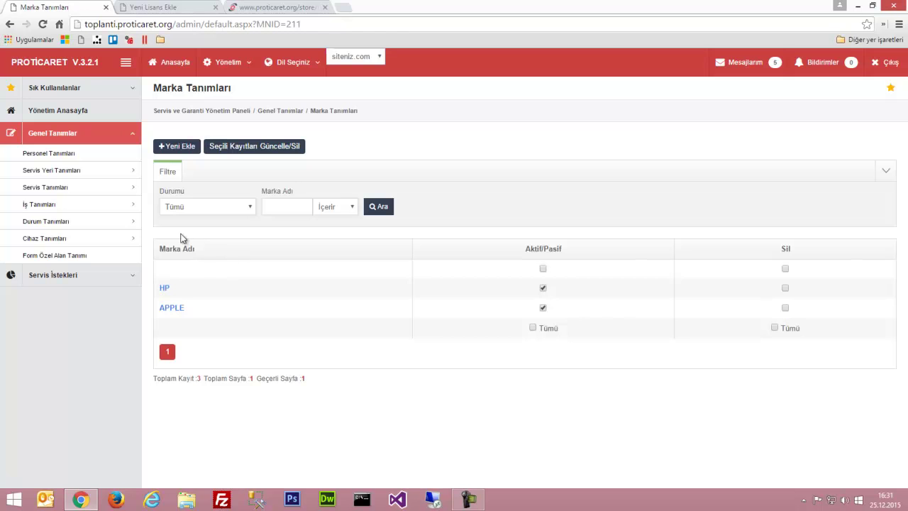
# Create model 001 'Iphone 6S' under brand APPLE in Model Tanımları and save it
pyautogui.click(164, 262)
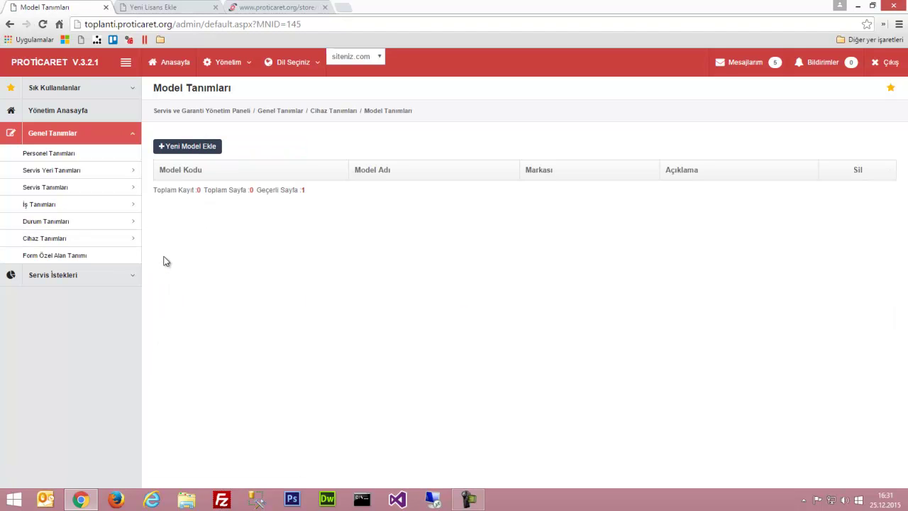
pyautogui.click(217, 146)
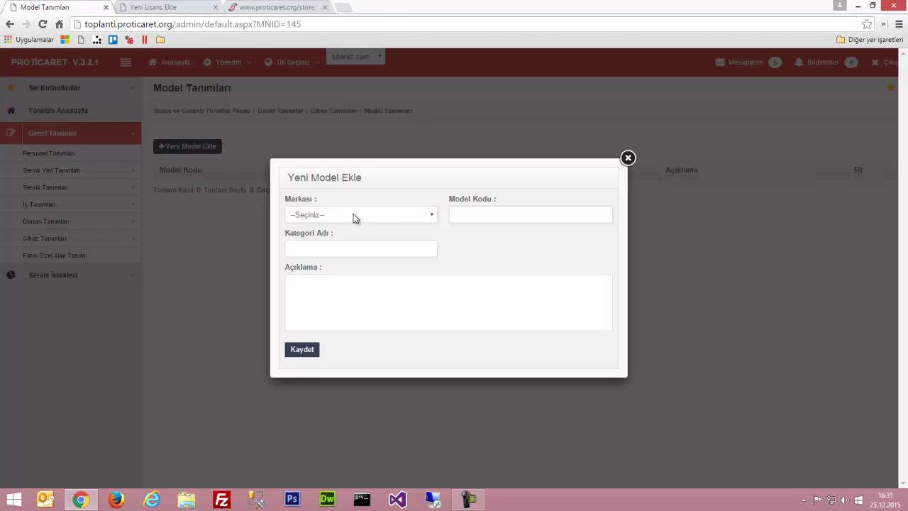
pyautogui.click(353, 215)
pyautogui.click(324, 257)
pyautogui.click(462, 217)
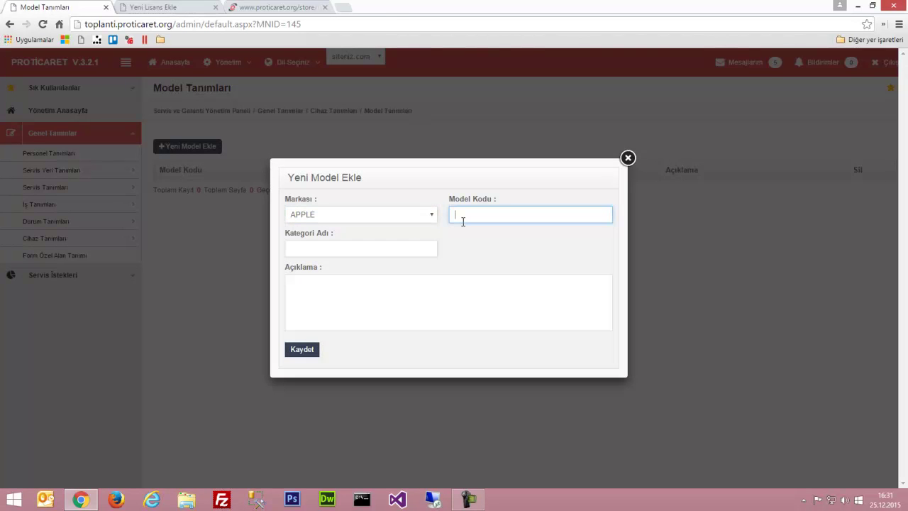
pyautogui.write('001')
pyautogui.press('Tab')
pyautogui.write('İphone 6S')
pyautogui.click(323, 312)
pyautogui.click(307, 351)
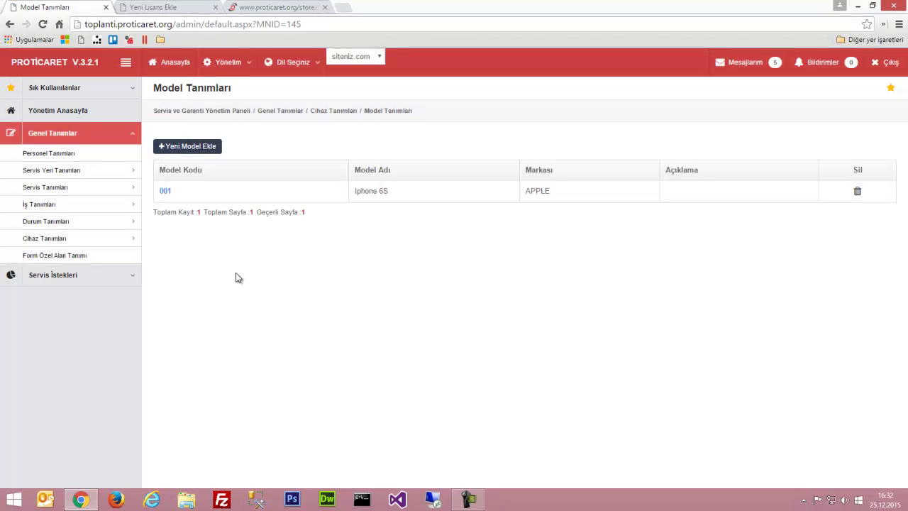
pyautogui.moveTo(115, 245)
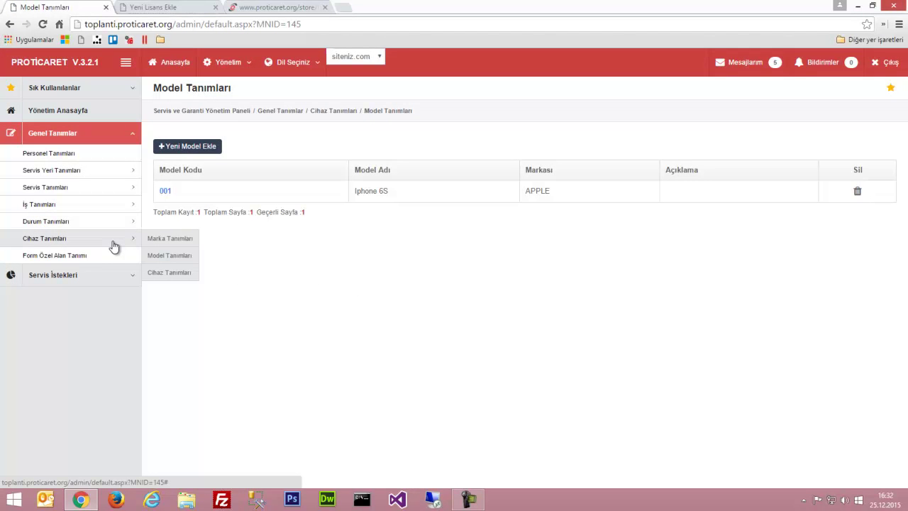
# Start a new device with code 001 and name 'Telefon'
pyautogui.click(153, 276)
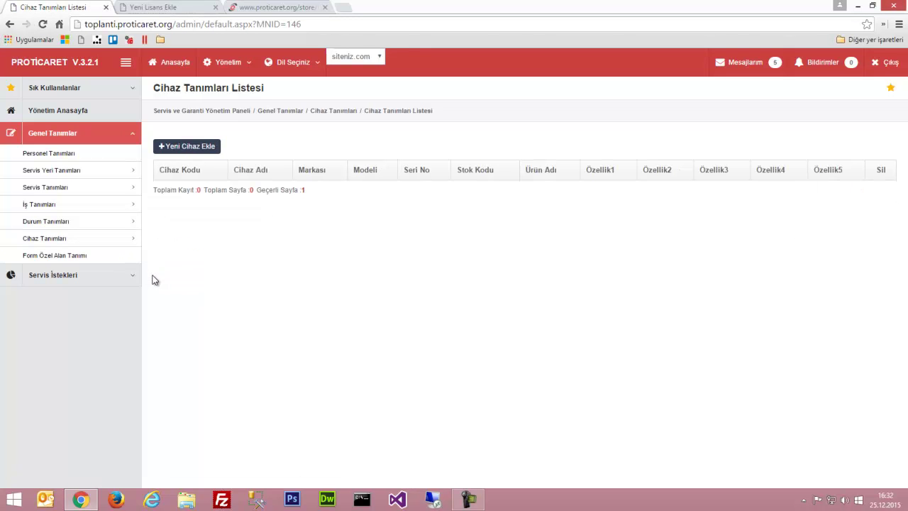
pyautogui.click(192, 147)
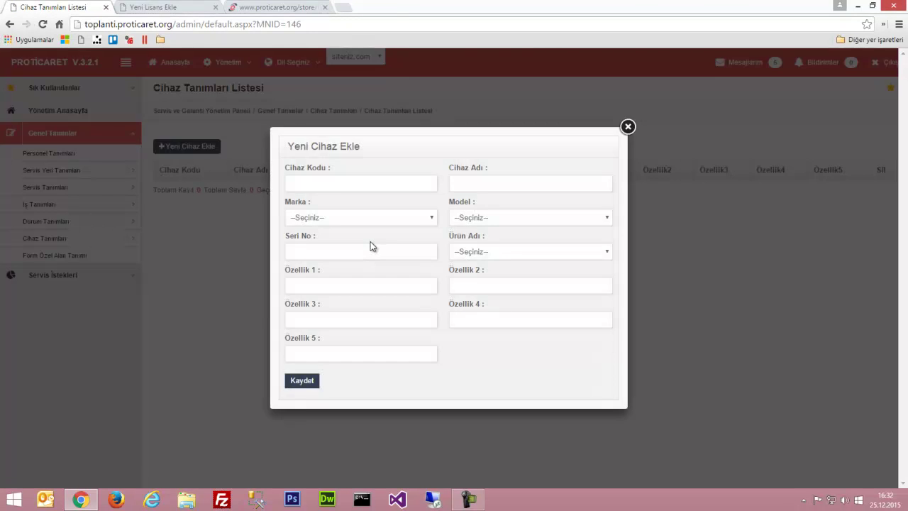
pyautogui.click(341, 180)
pyautogui.write('001')
pyautogui.press('Tab')
pyautogui.write('Telefon')
pyautogui.press('Tab')
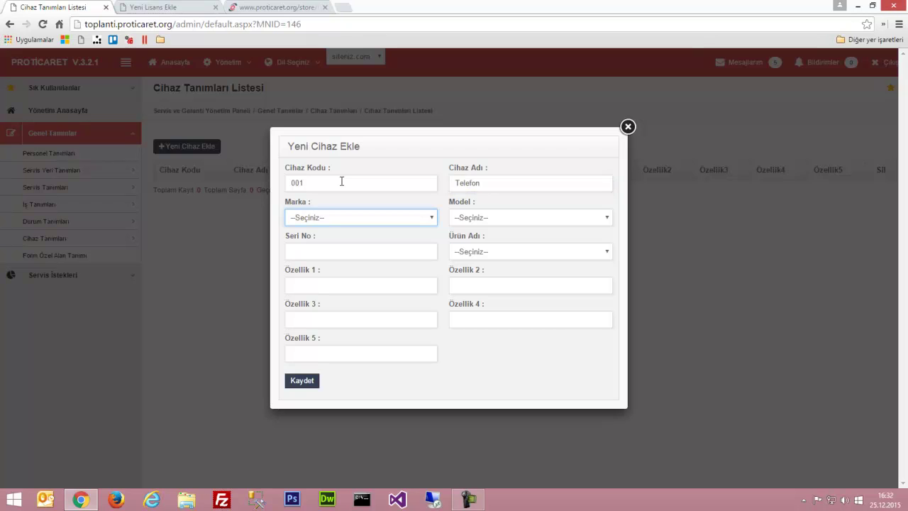
# Set brand APPLE, model Iphone 6S, serial 123232423 and product Test Ürünü
pyautogui.click(319, 220)
pyautogui.click(310, 252)
pyautogui.click(475, 219)
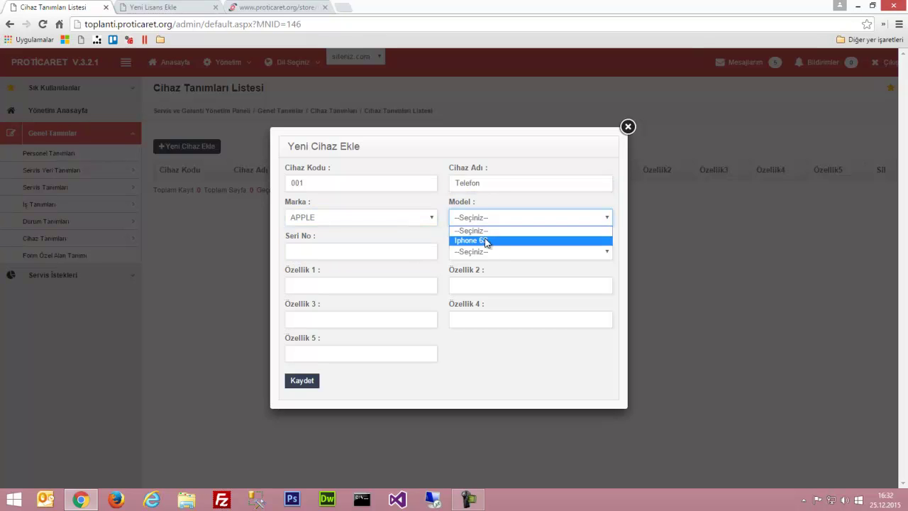
pyautogui.click(485, 241)
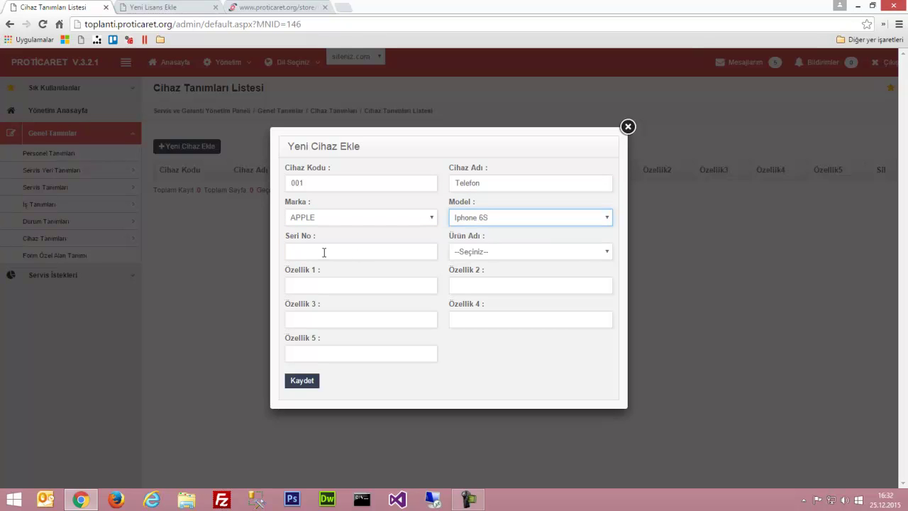
pyautogui.click(324, 252)
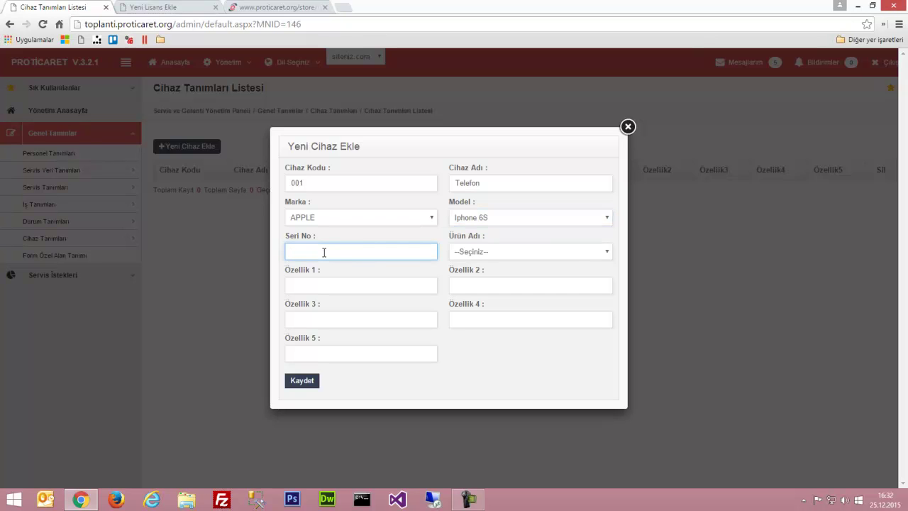
pyautogui.write('123232423')
pyautogui.press('Tab')
pyautogui.click(482, 255)
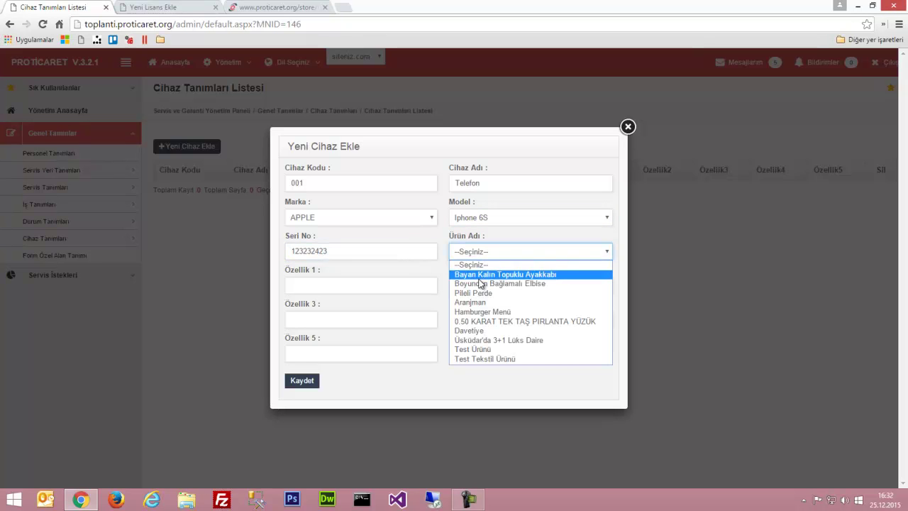
pyautogui.click(488, 349)
# Fill all five feature fields with Özellik 1 and save the device
pyautogui.click(307, 287)
pyautogui.write('Özellik 1')
pyautogui.click(468, 288)
pyautogui.write('Özellik 1')
pyautogui.click(380, 324)
pyautogui.write('Özellik 1')
pyautogui.click(461, 316)
pyautogui.write('Özellik 1')
pyautogui.click(350, 357)
pyautogui.write('v')
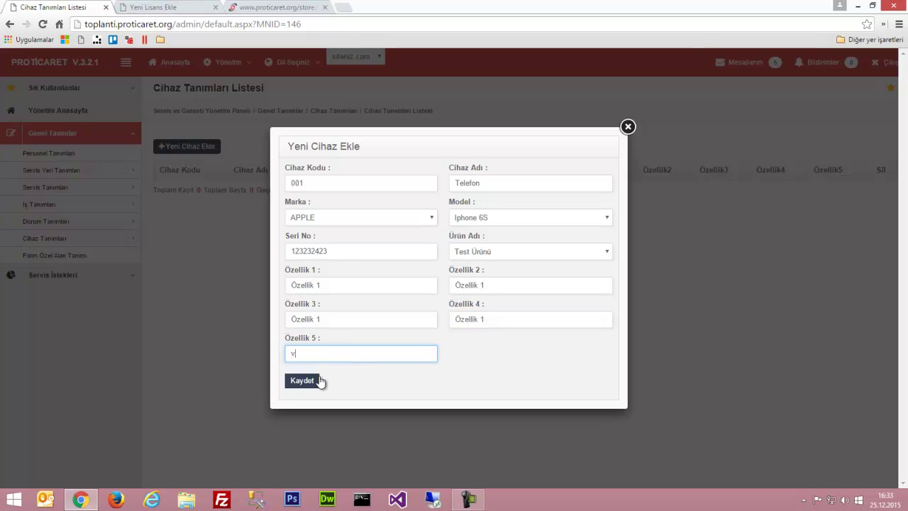
pyautogui.press('BackSpace')
pyautogui.write('Özellik 1')
pyautogui.click(301, 381)
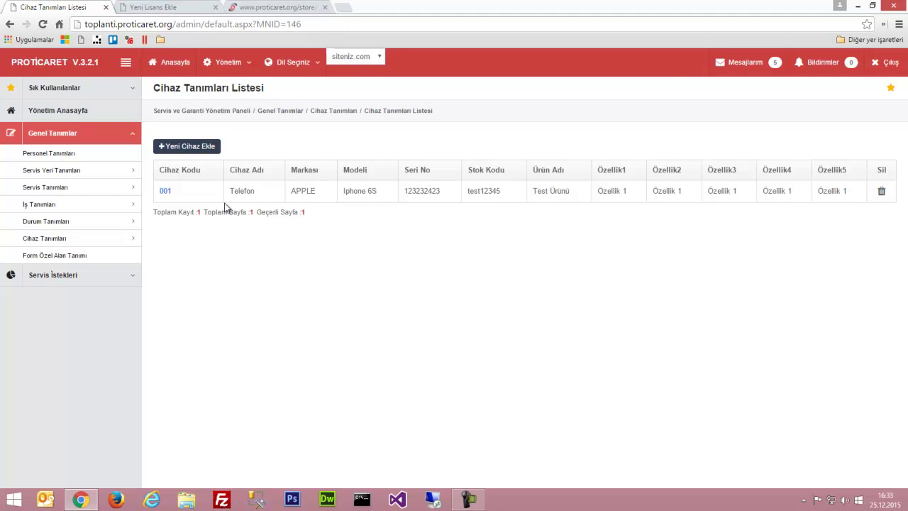
pyautogui.click(60, 158)
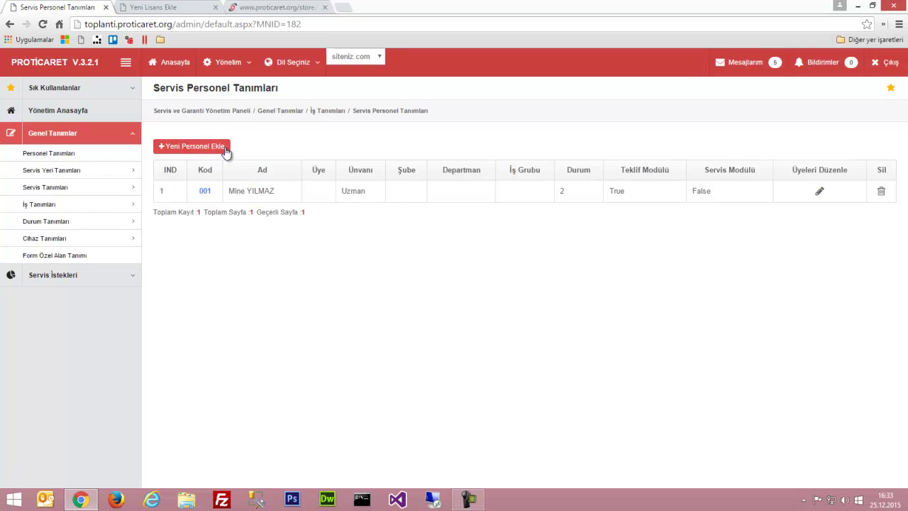
# Enter staff code 002, the person's full name, title Proje Yöneticisi, status Aktif, with Servis access
pyautogui.click(222, 149)
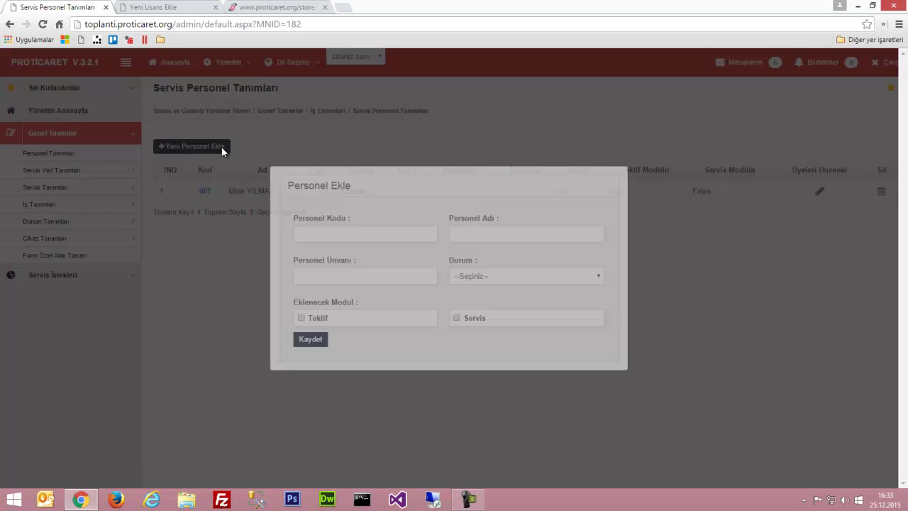
pyautogui.click(335, 237)
pyautogui.write('002')
pyautogui.press('Tab')
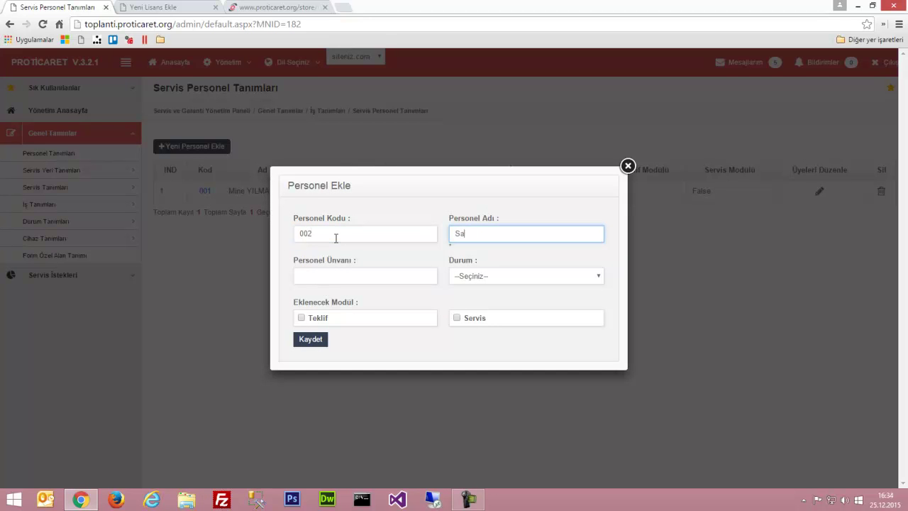
pyautogui.press('Tab')
pyautogui.write('Proje ')
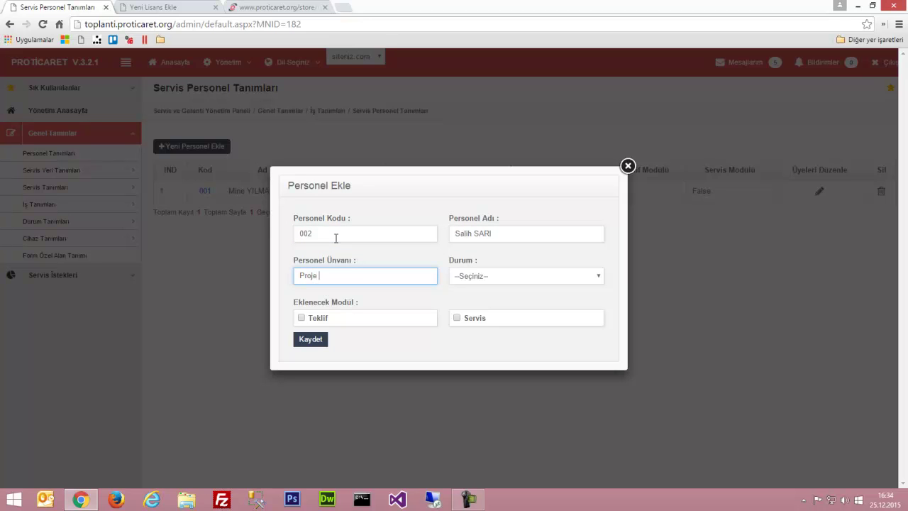
pyautogui.write('Yöneticisi')
pyautogui.press('Tab')
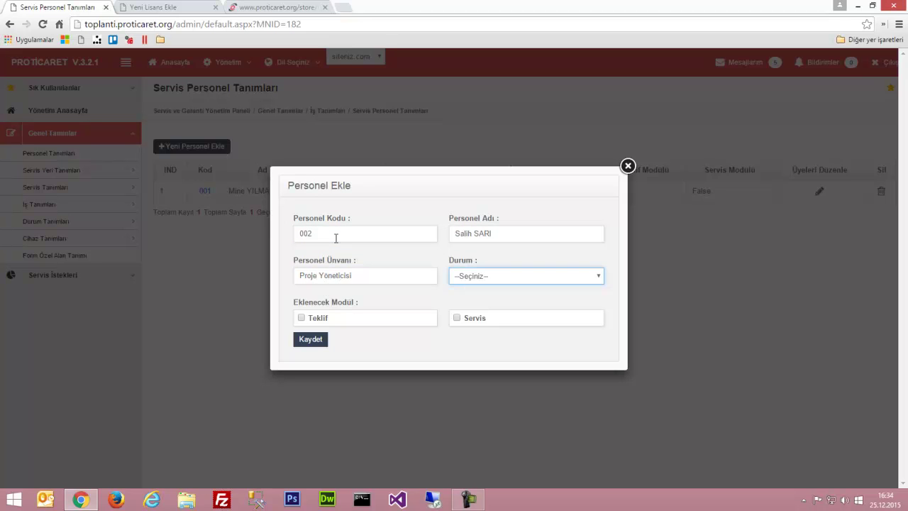
pyautogui.click(474, 282)
pyautogui.click(471, 300)
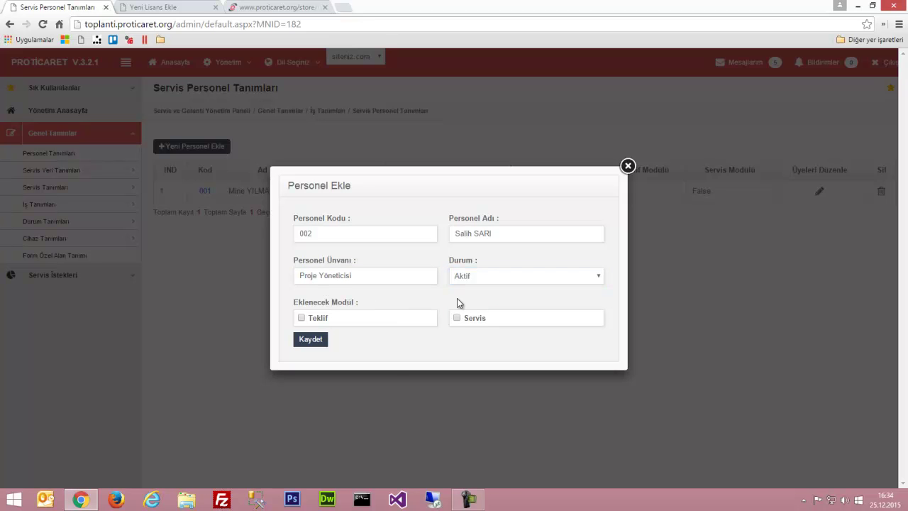
pyautogui.click(472, 318)
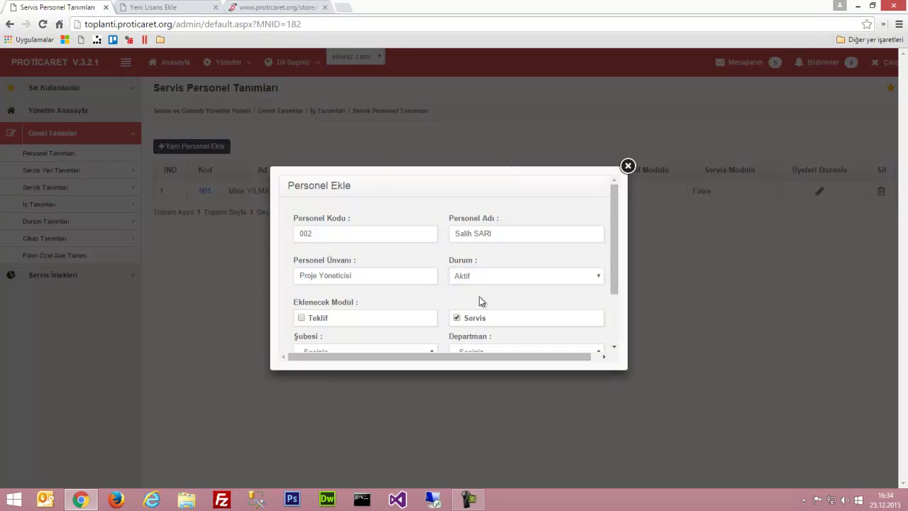
# Assign branch Apple INC, department Teknik Servis, work group Teknik, and save the staff member
pyautogui.scroll(-2, 478, 299)
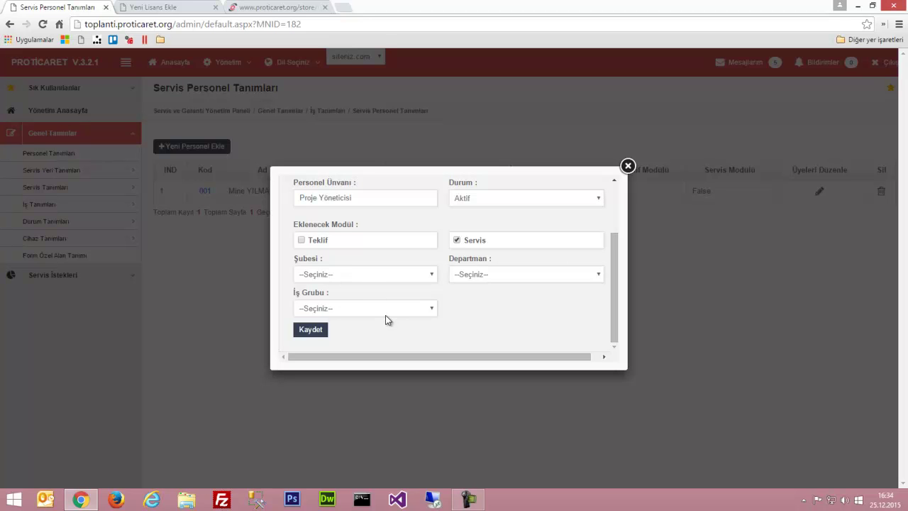
pyautogui.click(329, 275)
pyautogui.click(325, 297)
pyautogui.click(474, 275)
pyautogui.click(478, 298)
pyautogui.click(373, 308)
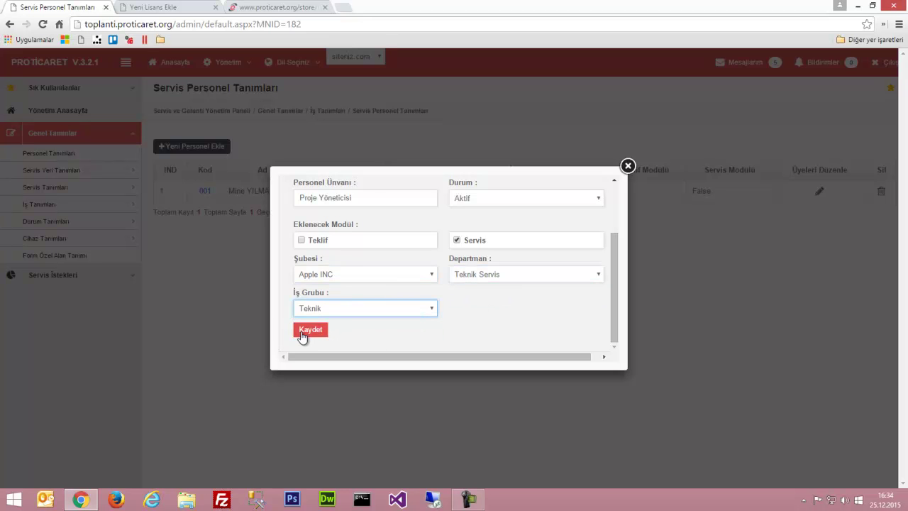
pyautogui.click(300, 332)
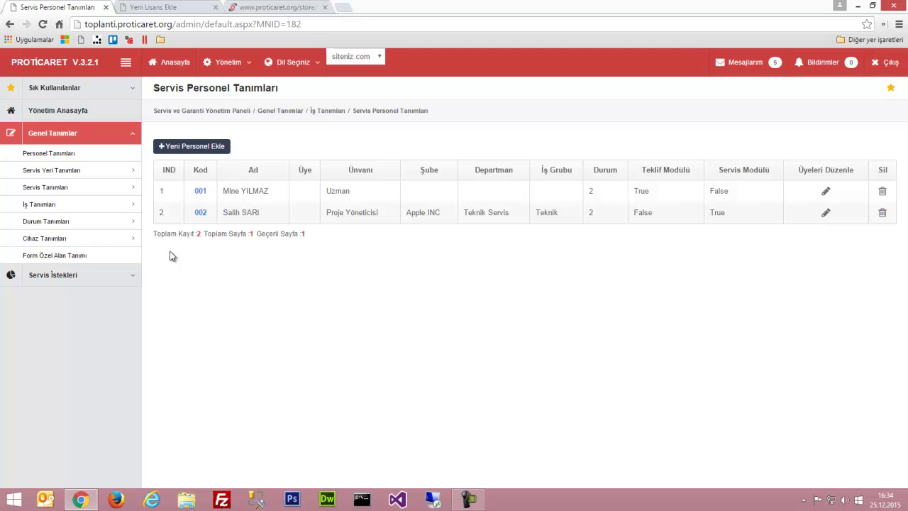
pyautogui.click(55, 258)
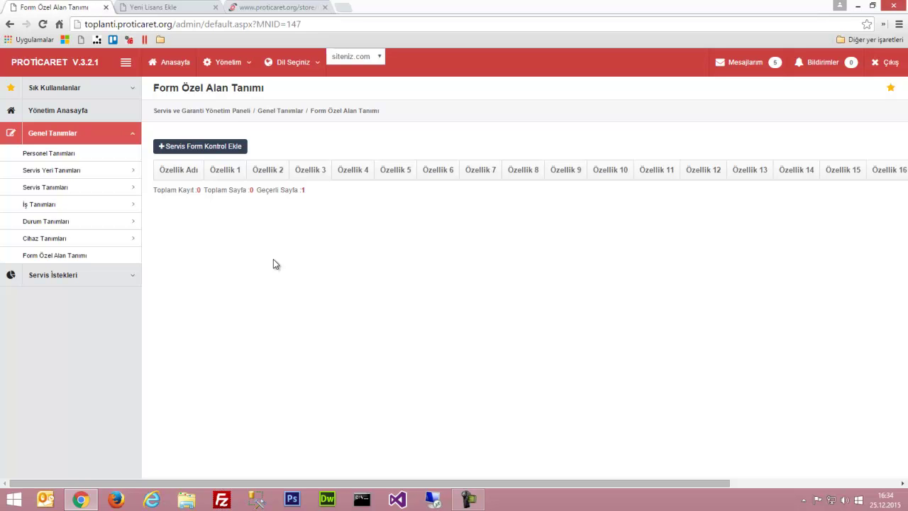
# Add a new custom service form field set named 'Özel Proje Grubu'
pyautogui.click(201, 148)
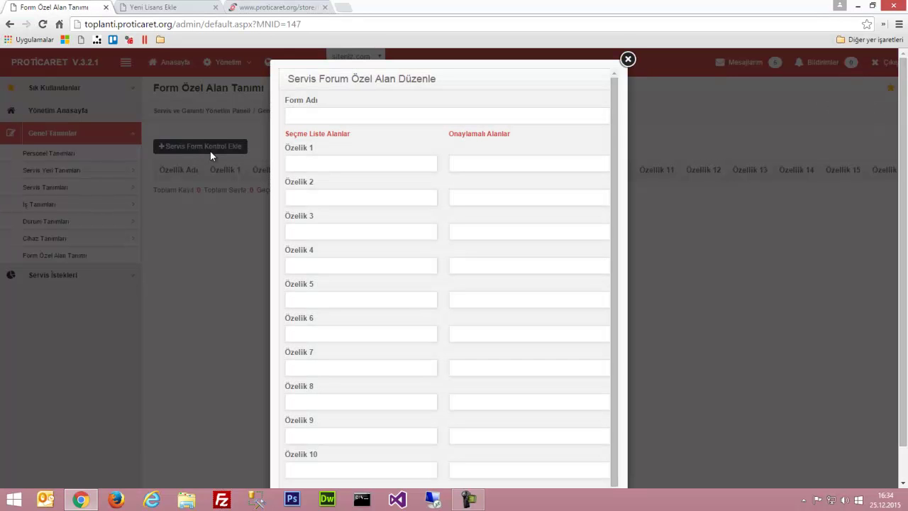
pyautogui.click(345, 169)
pyautogui.click(308, 118)
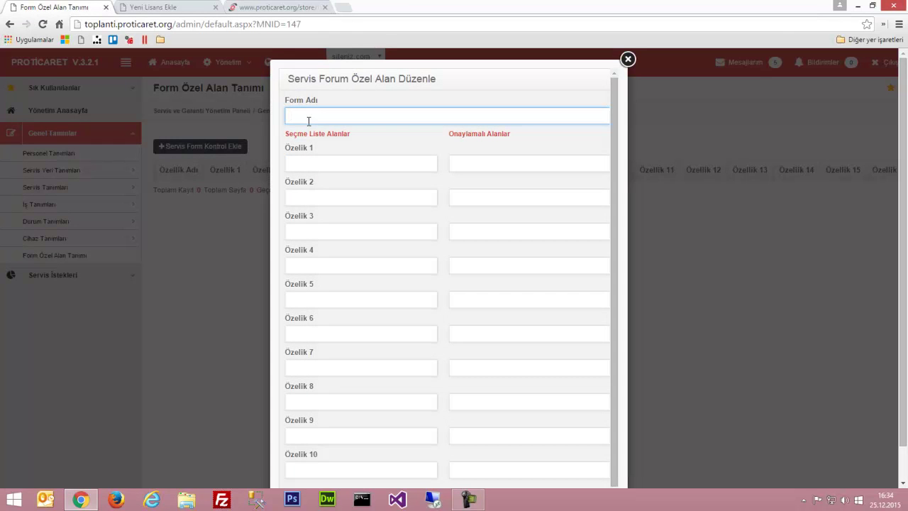
pyautogui.click(337, 166)
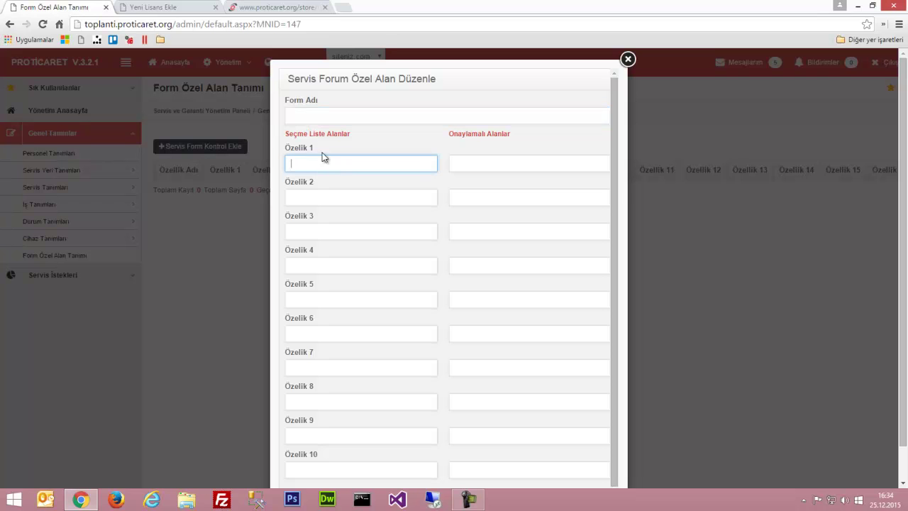
pyautogui.moveTo(294, 132); pyautogui.dragTo(336, 135)
pyautogui.moveTo(454, 133); pyautogui.dragTo(502, 136)
pyautogui.click(369, 163)
pyautogui.click(330, 115)
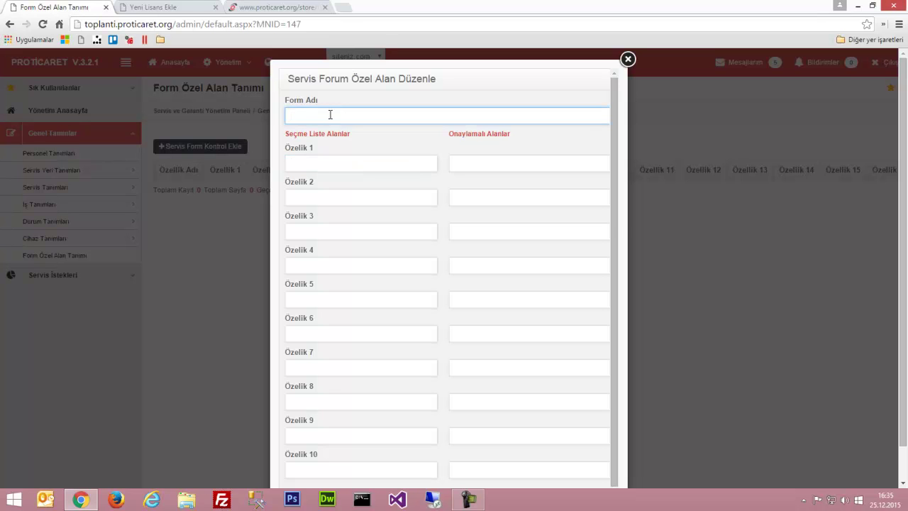
pyautogui.write('Özel Proje Grubu')
pyautogui.press('Tab')
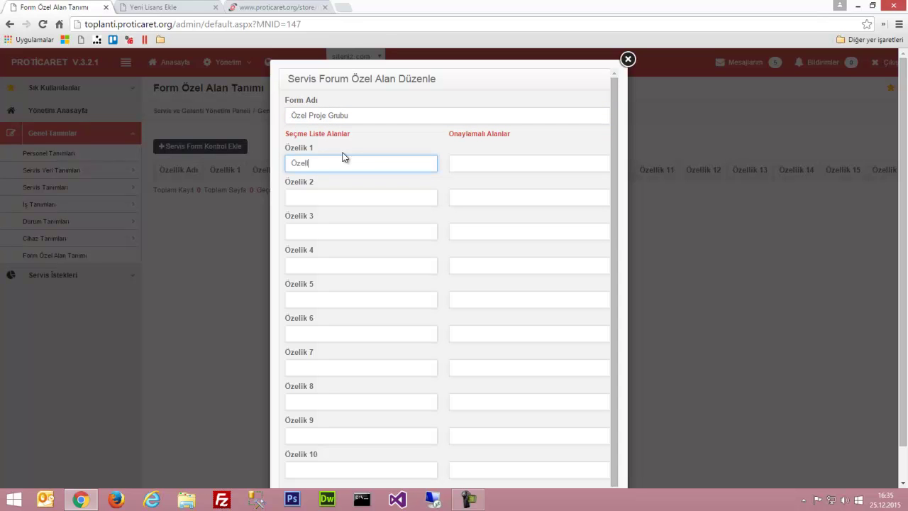
# Fill list fields Özellik 1–4 with 'Özellik1'
pyautogui.doubleClick(342, 157)
pyautogui.hotkey('ctrl', 'c')
pyautogui.click(337, 193)
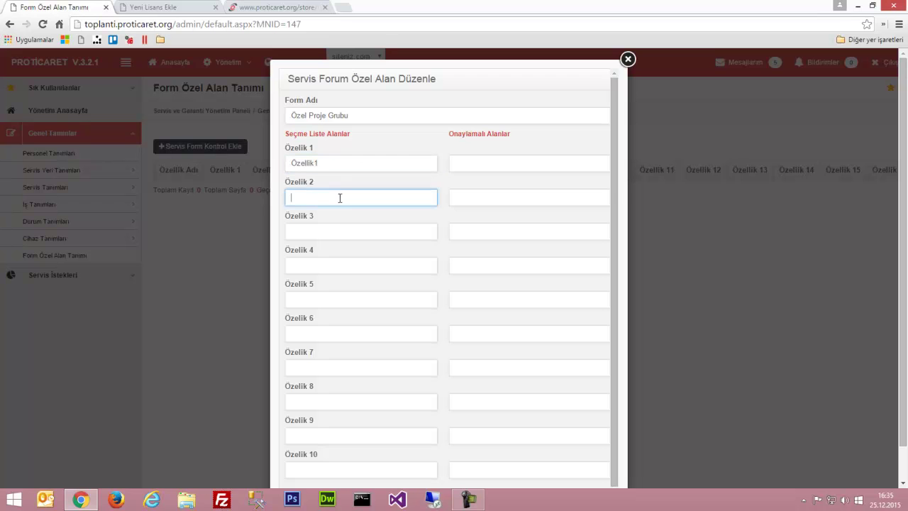
pyautogui.hotkey('ctrl', 'v')
pyautogui.click(318, 229)
pyautogui.hotkey('ctrl', 'v')
pyautogui.click(314, 265)
pyautogui.hotkey('ctrl', 'v')
# Fill the four approval fields with 'Özellik2' and save the field set
pyautogui.click(463, 169)
pyautogui.hotkey('ctrl', 'v')
pyautogui.hotkey('ctrl', 'a')
pyautogui.hotkey('ctrl', 'c')
pyautogui.click(493, 196)
pyautogui.hotkey('ctrl', 'v')
pyautogui.click(482, 232)
pyautogui.hotkey('ctrl', 'v')
pyautogui.click(483, 265)
pyautogui.hotkey('ctrl', 'v')
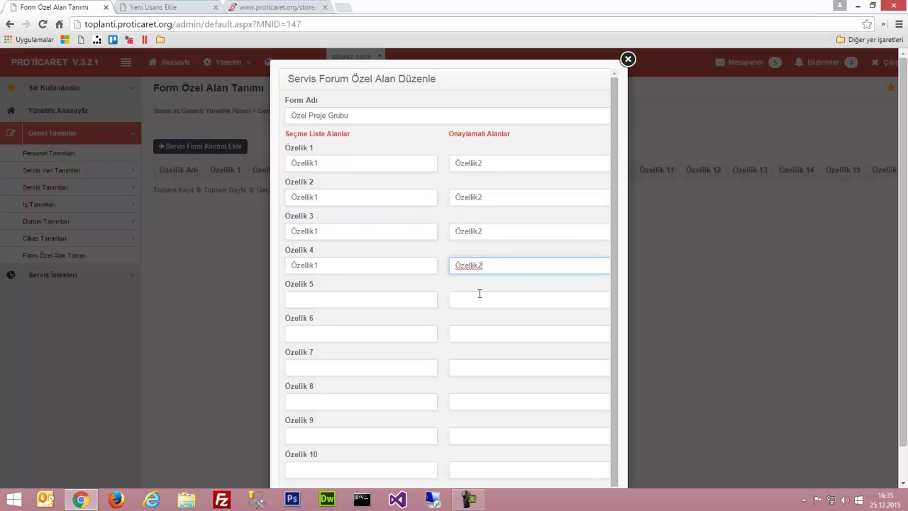
pyautogui.scroll(-2, 349, 334)
pyautogui.click(300, 449)
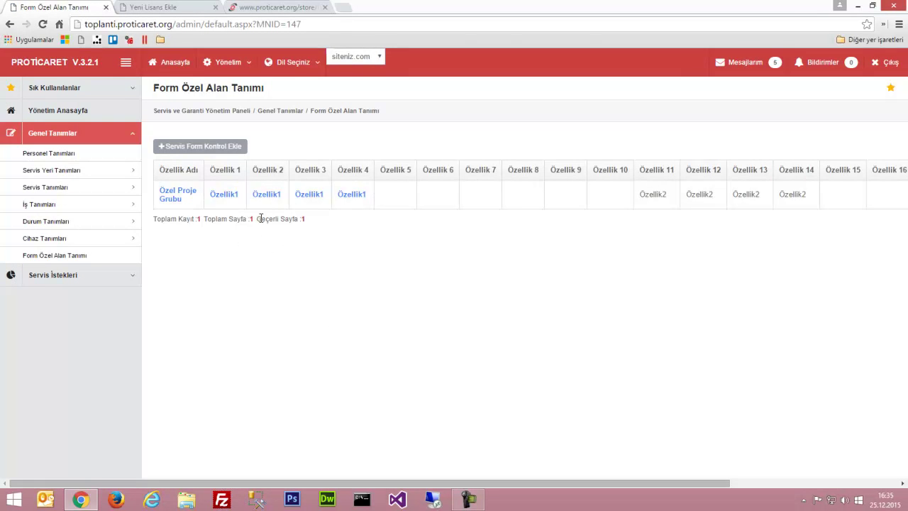
# Add HP as an option value under Özellik 1
pyautogui.click(225, 196)
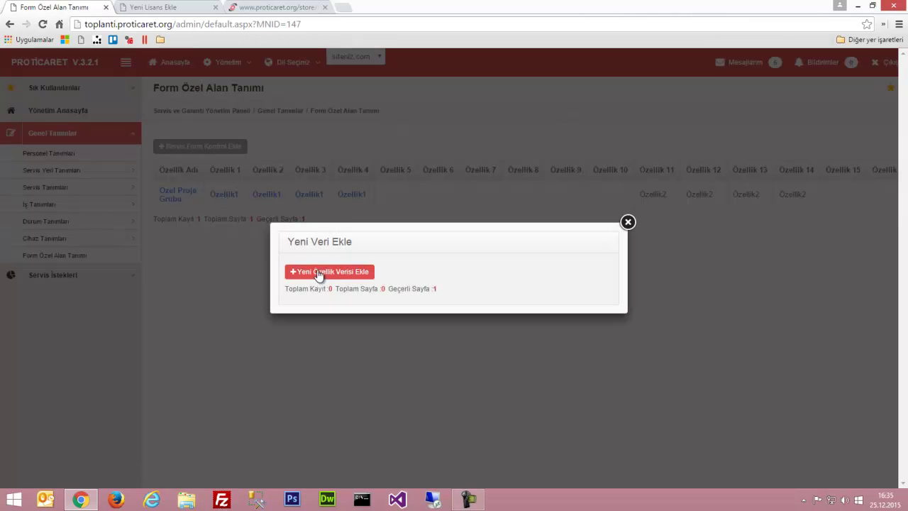
pyautogui.click(301, 276)
pyautogui.click(195, 82)
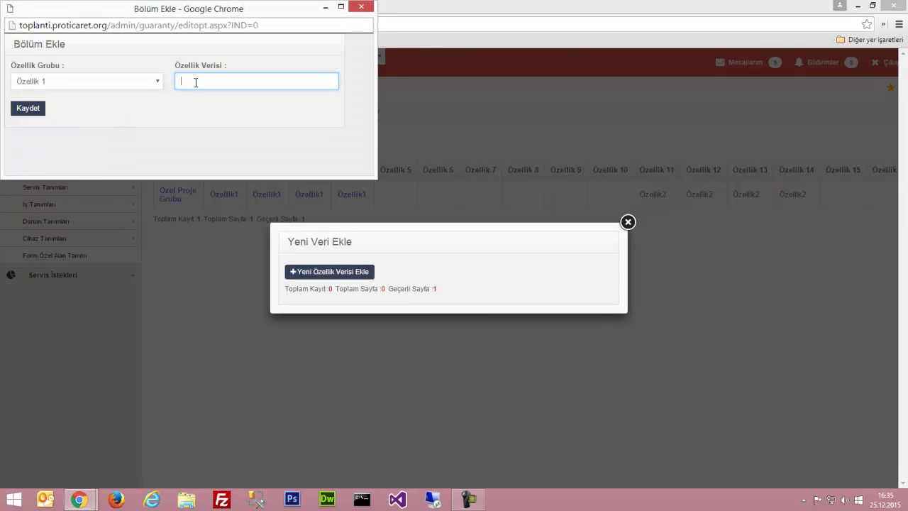
pyautogui.write('HP')
pyautogui.click(27, 111)
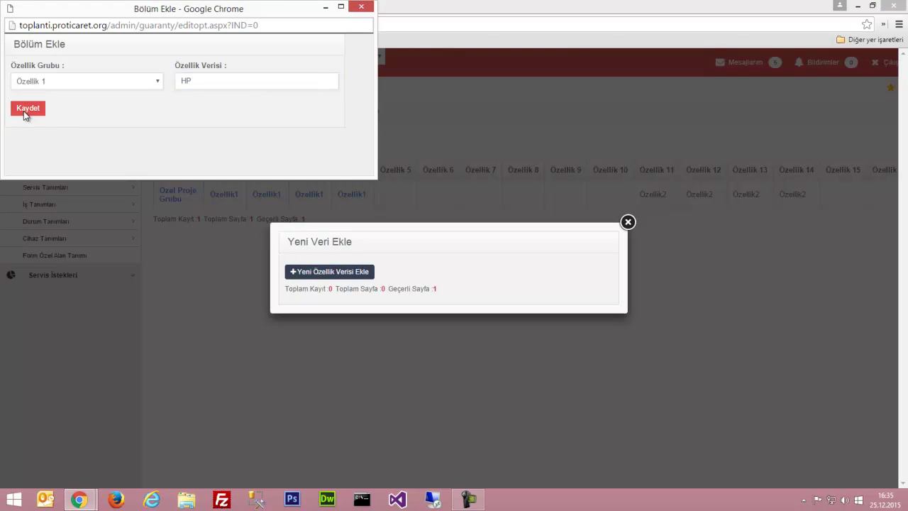
pyautogui.scroll(-2, 359, 249)
pyautogui.scroll(2, 359, 249)
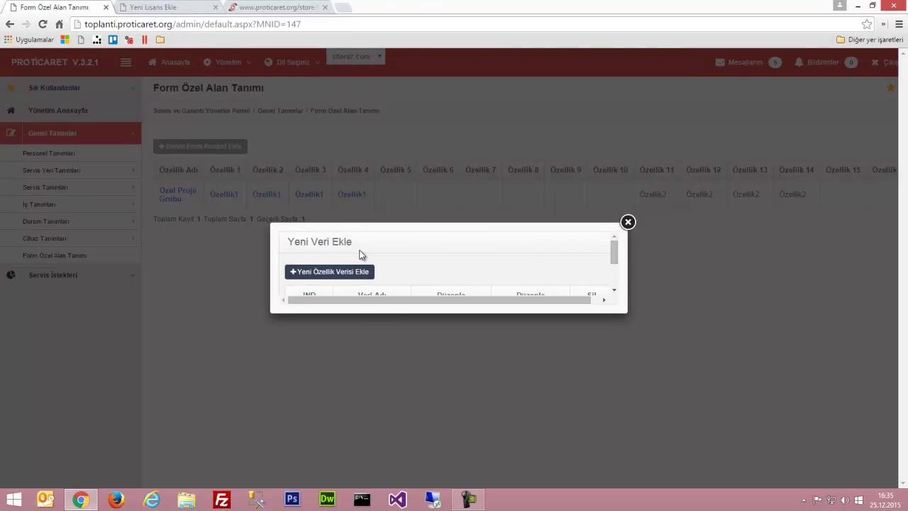
# Add APPLE (typed 'APPPLE') as an Özellik 2 option value, then close the window
pyautogui.click(338, 273)
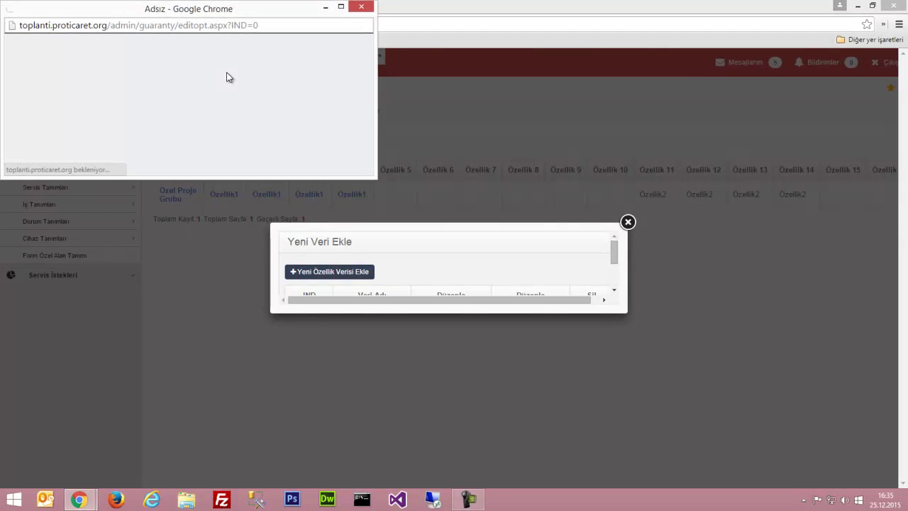
pyautogui.click(214, 80)
pyautogui.click(146, 82)
pyautogui.click(125, 103)
pyautogui.click(196, 82)
pyautogui.write('APPPLE')
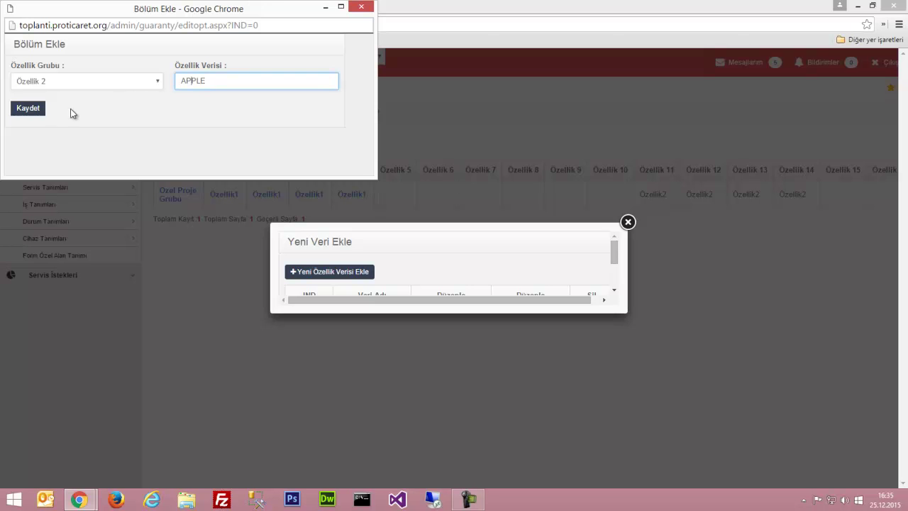
pyautogui.click(38, 115)
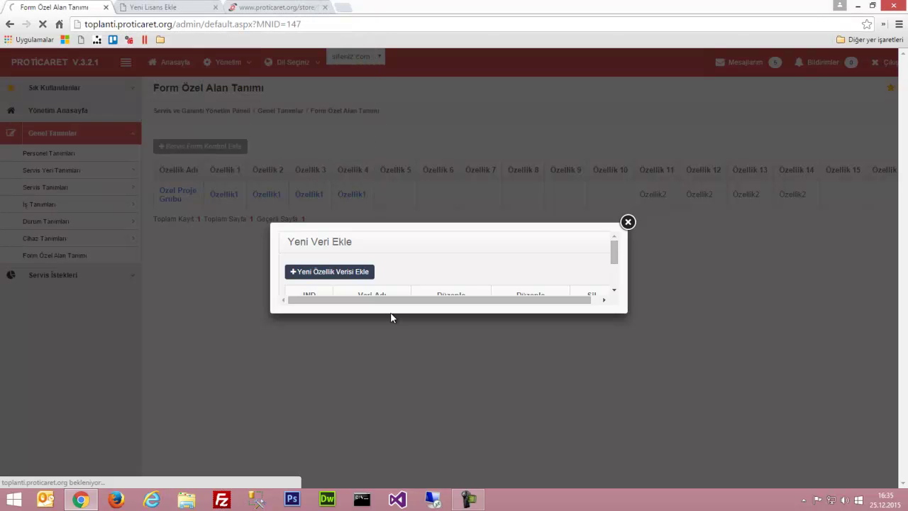
pyautogui.scroll(-3, 443, 253)
pyautogui.click(364, 380)
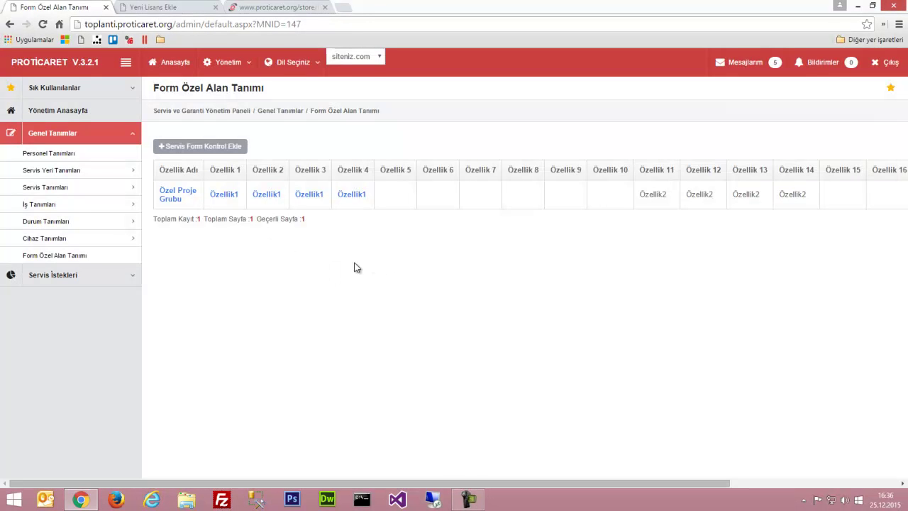
# From Servis İstekleri, start a new service request and select the member as its customer
pyautogui.click(101, 276)
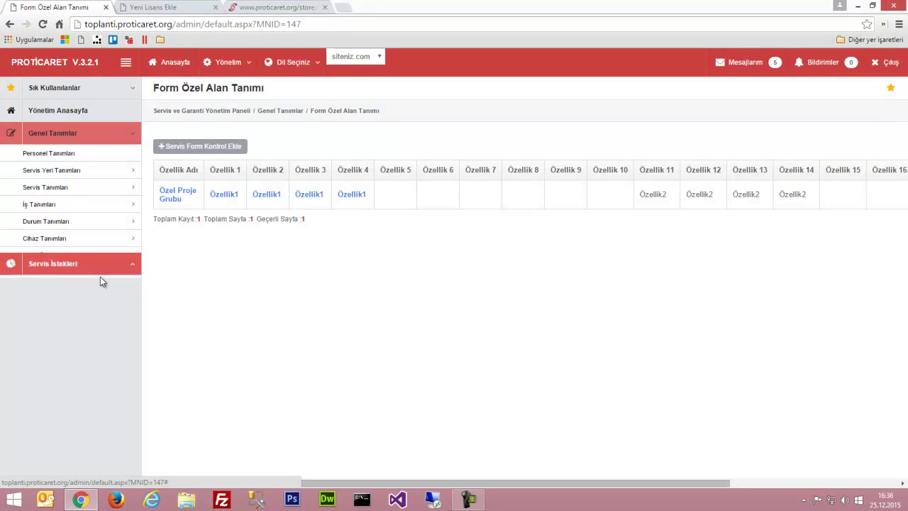
pyautogui.click(54, 178)
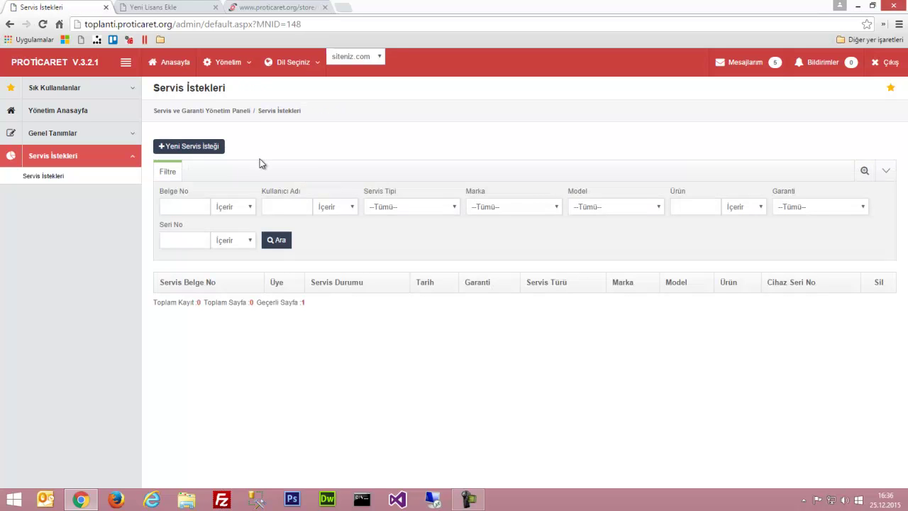
pyautogui.click(196, 146)
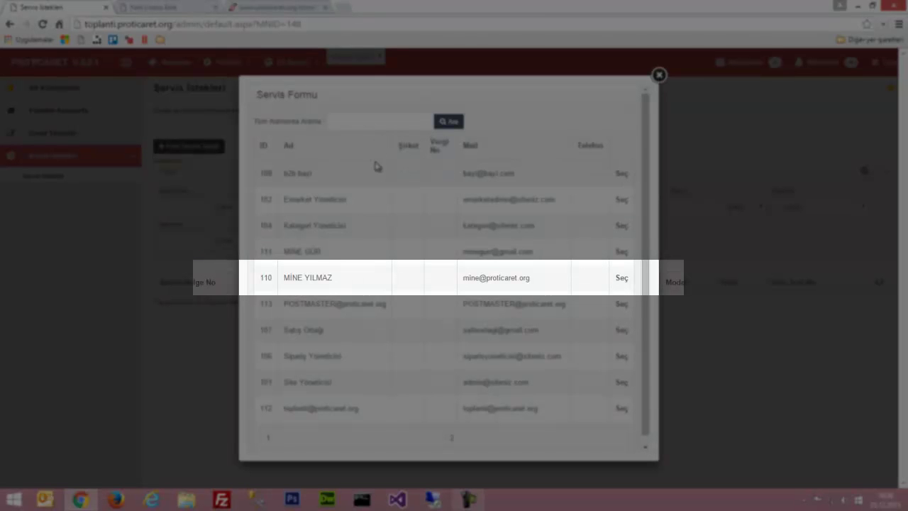
pyautogui.click(621, 278)
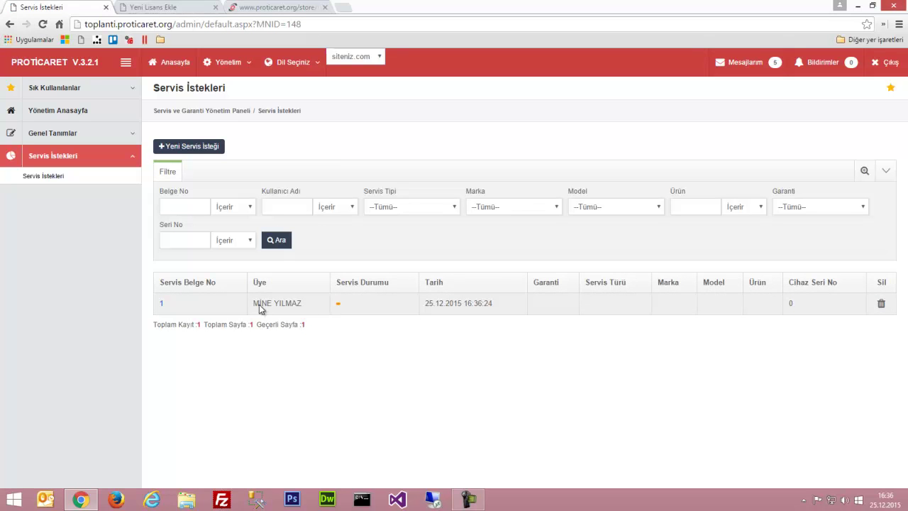
# On request 1, set status Teslim Aşaması, branch Apple INC, department Teknik Servis, and a technician
pyautogui.click(162, 303)
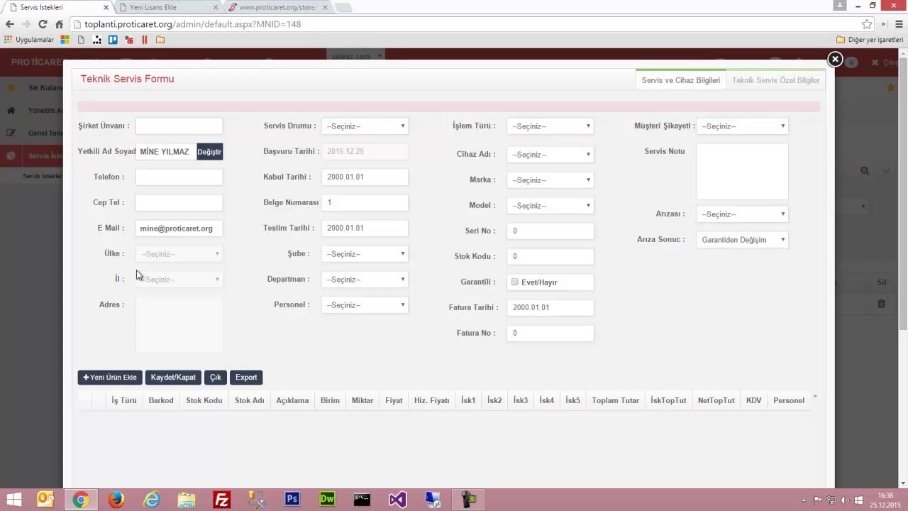
pyautogui.moveTo(107, 142); pyautogui.dragTo(107, 204)
pyautogui.click(106, 204)
pyautogui.moveTo(293, 134); pyautogui.dragTo(654, 352)
pyautogui.click(654, 352)
pyautogui.click(342, 130)
pyautogui.click(350, 151)
pyautogui.click(351, 258)
pyautogui.click(354, 276)
pyautogui.click(352, 280)
pyautogui.click(353, 299)
pyautogui.click(351, 305)
pyautogui.click(348, 324)
# Set operation Montaj, device Test Ürünü, APPLE Iphone 6S, serial 1111, stock code 12345, under warranty
pyautogui.click(538, 132)
pyautogui.click(528, 158)
pyautogui.click(542, 154)
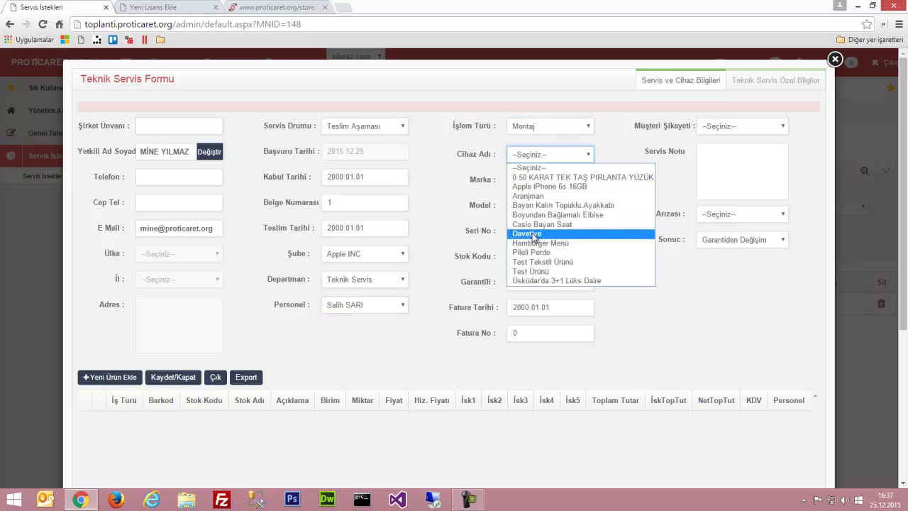
pyautogui.click(530, 271)
pyautogui.click(528, 184)
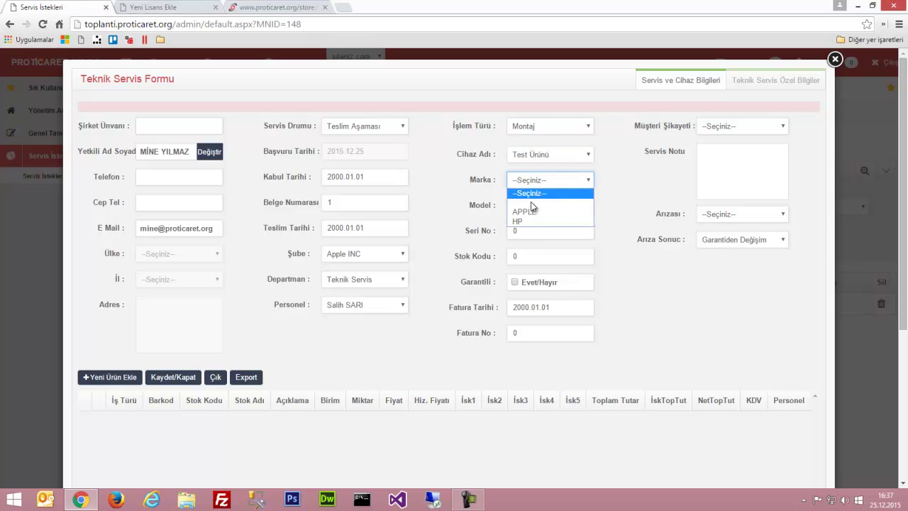
pyautogui.click(525, 211)
pyautogui.click(543, 206)
pyautogui.click(542, 229)
pyautogui.click(541, 231)
pyautogui.write('1111')
pyautogui.press('Tab')
pyautogui.write('12345')
pyautogui.press('Tab')
pyautogui.press('space')
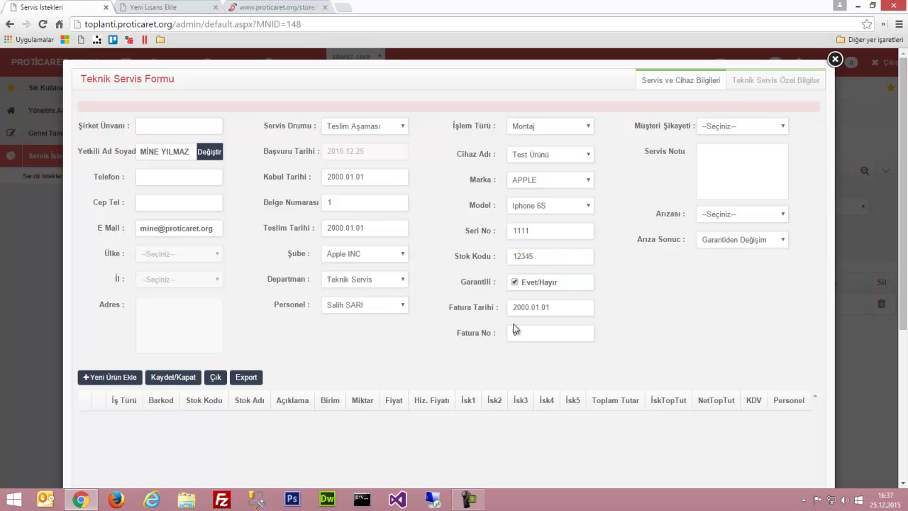
# Enter invoice 6548, complaint Şarj Şabuk Bitiyor, fault Ekrana Görüntü Gelmiyor, result Garantiden Değişim; save and close
pyautogui.click(547, 330)
pyautogui.write('65487')
pyautogui.press('Tab')
pyautogui.click(733, 128)
pyautogui.click(730, 147)
pyautogui.click(728, 160)
pyautogui.click(726, 214)
pyautogui.click(721, 235)
pyautogui.click(717, 241)
pyautogui.click(718, 252)
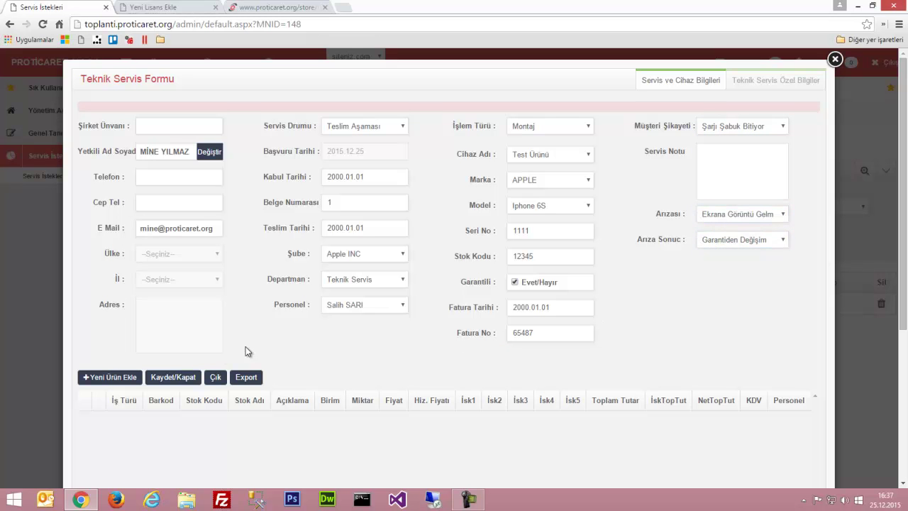
pyautogui.scroll(-2, 665, 287)
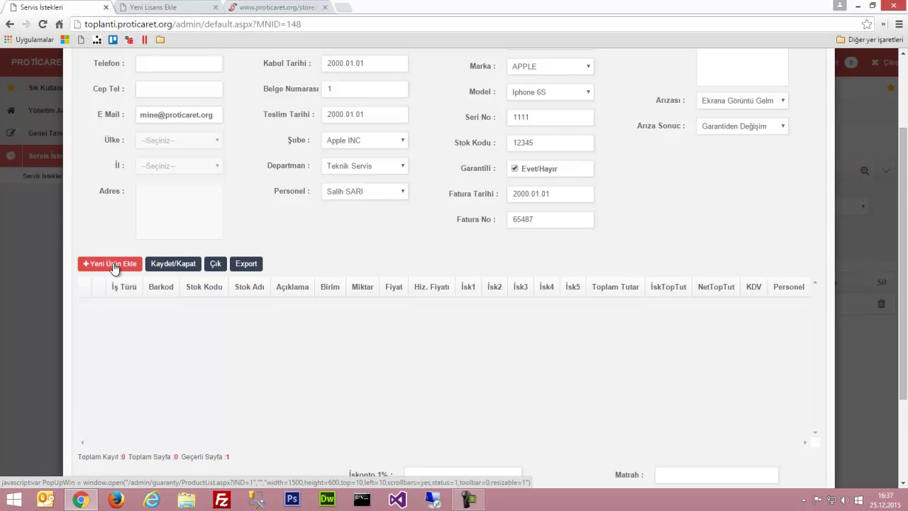
pyautogui.scroll(-2, 166, 312)
pyautogui.click(174, 151)
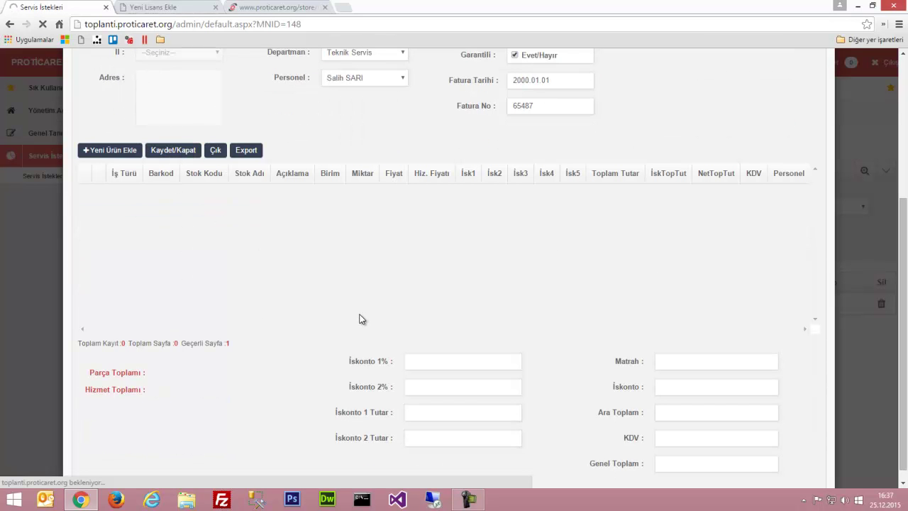